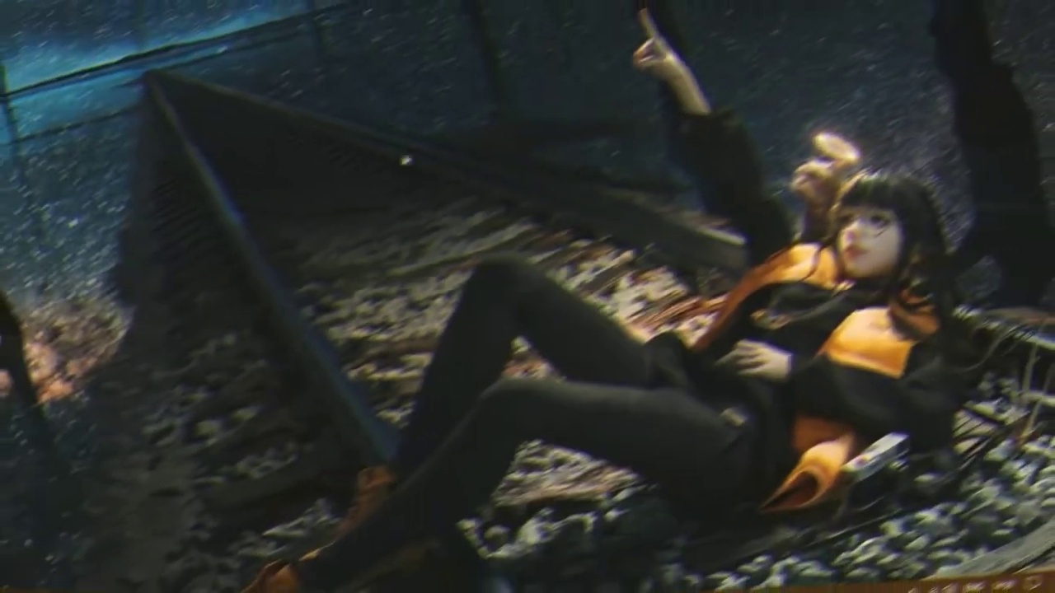
Launch Premiere Pro from the taskbar to load the Scope project
right_click(414, 150)
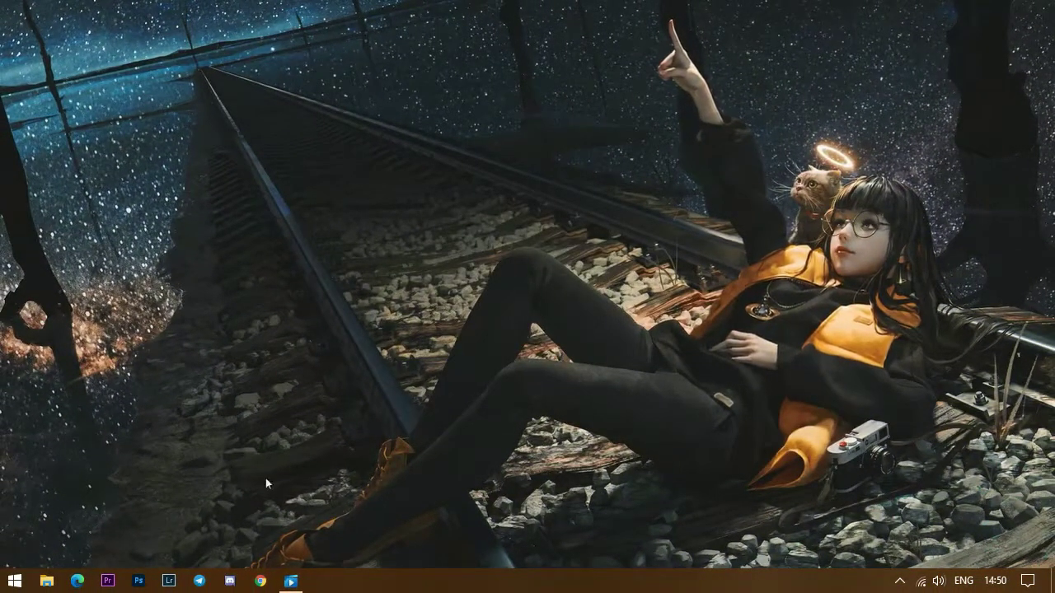
click(108, 581)
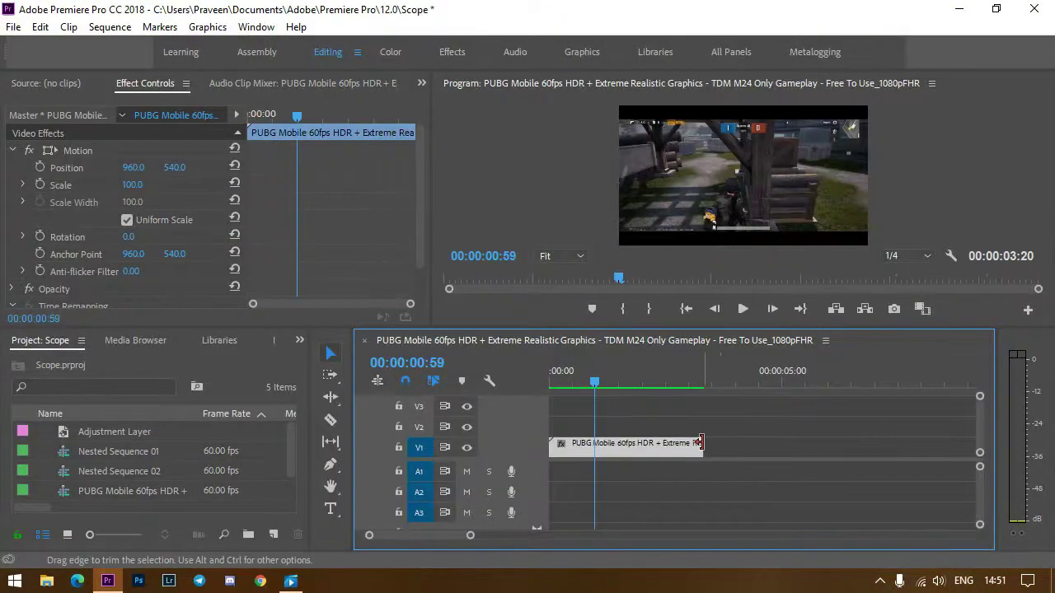
Extend the V1 gameplay clip to five seconds, play it, and park the playhead at 00:00:03:13
drag(702, 444, 782, 443)
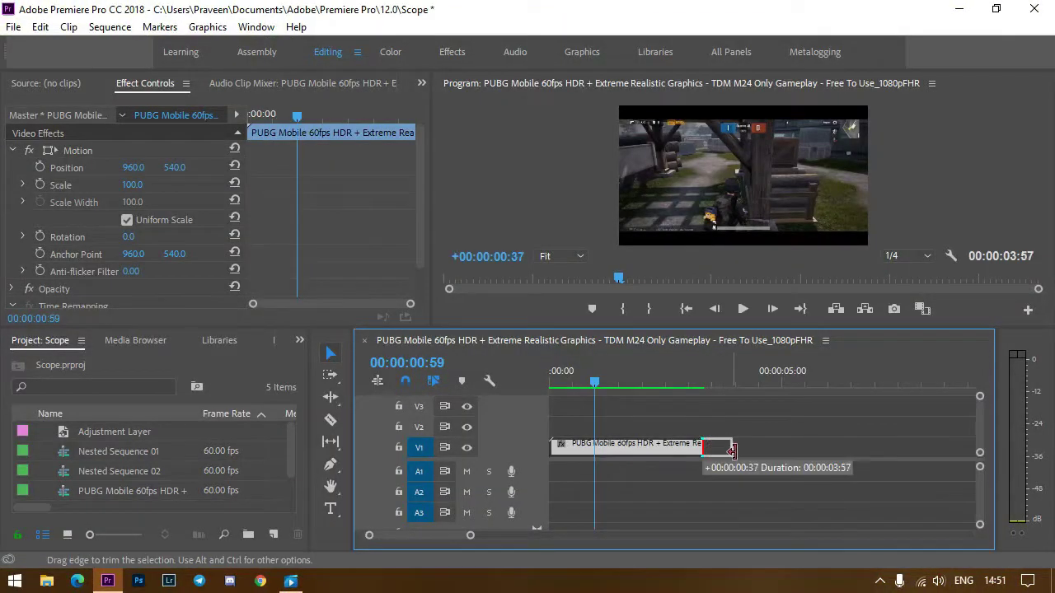
click(751, 423)
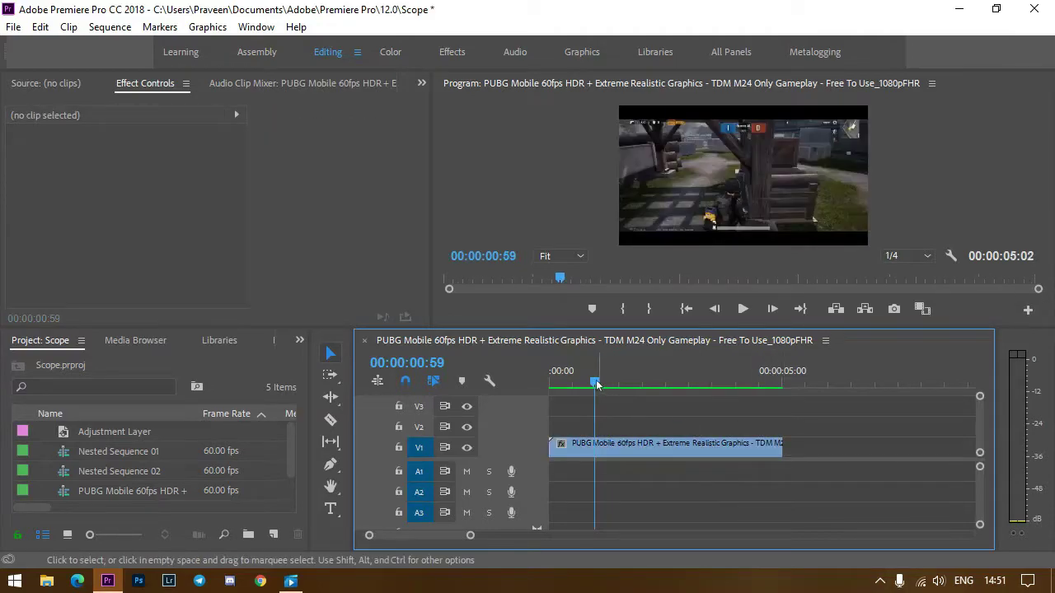
click(551, 376)
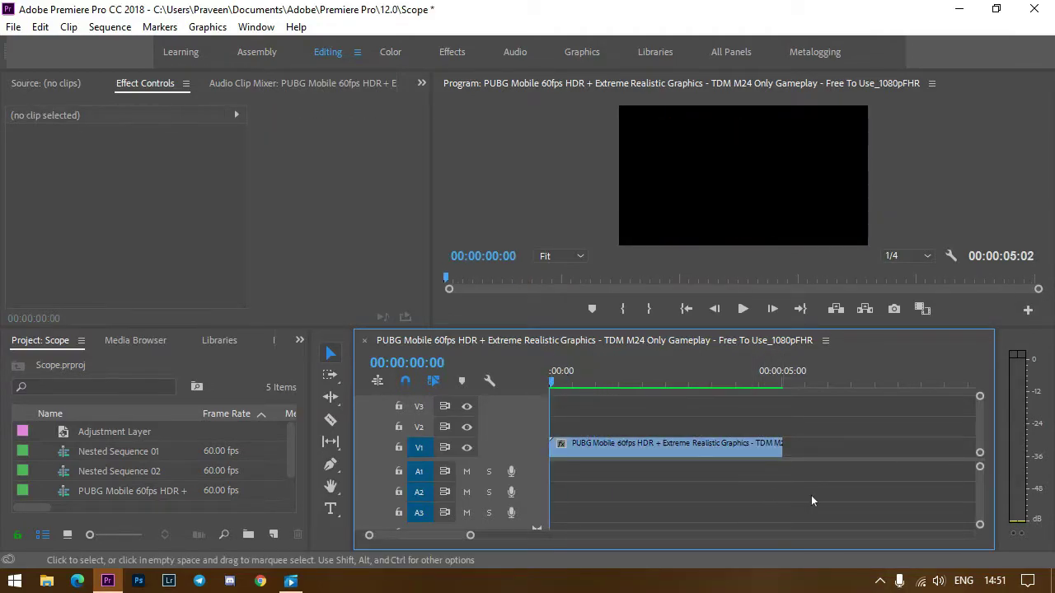
key(space)
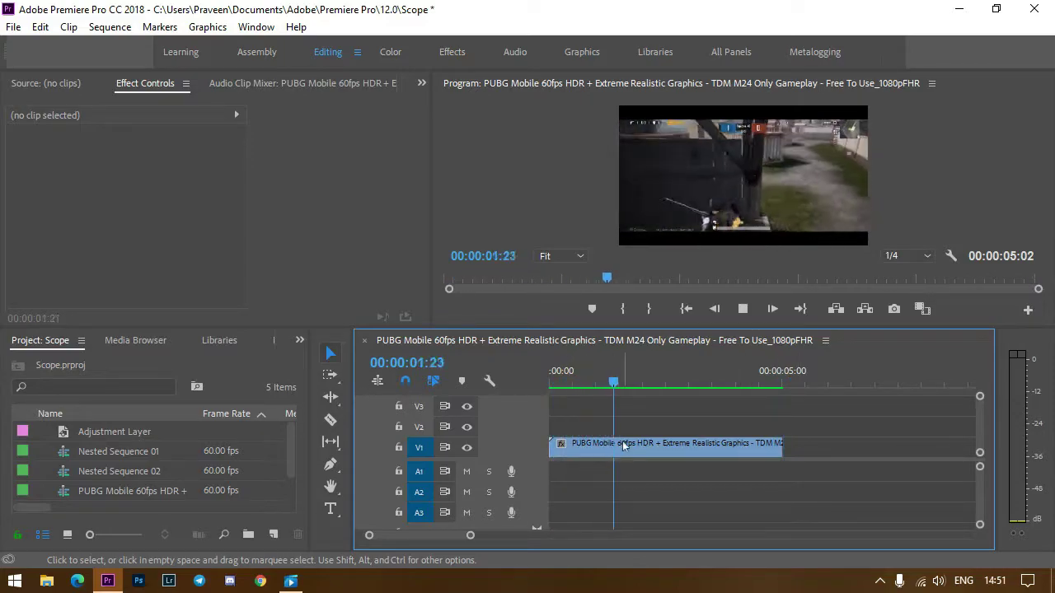
key(space)
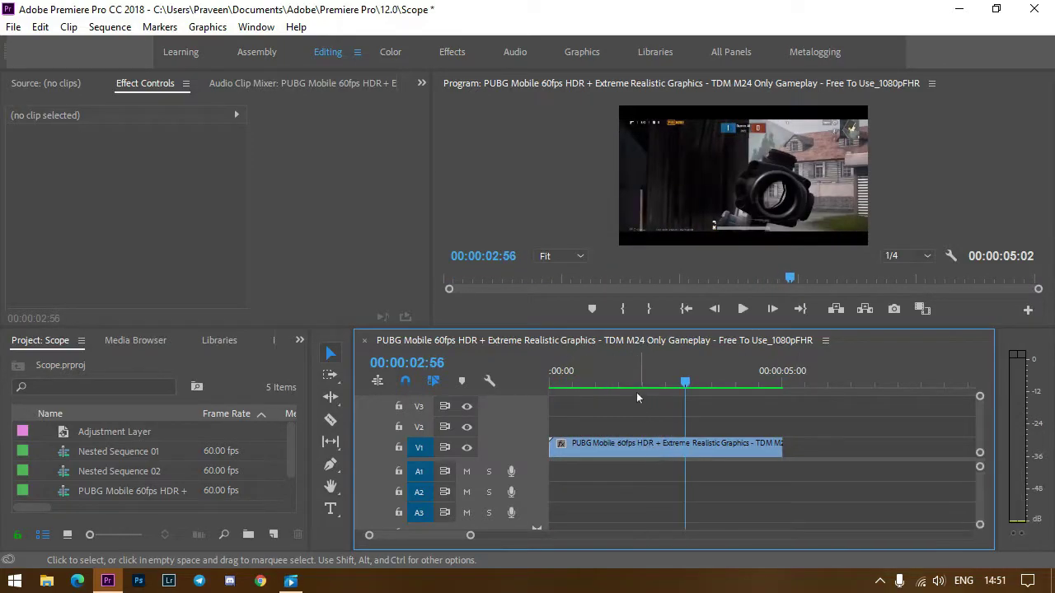
drag(686, 388, 700, 389)
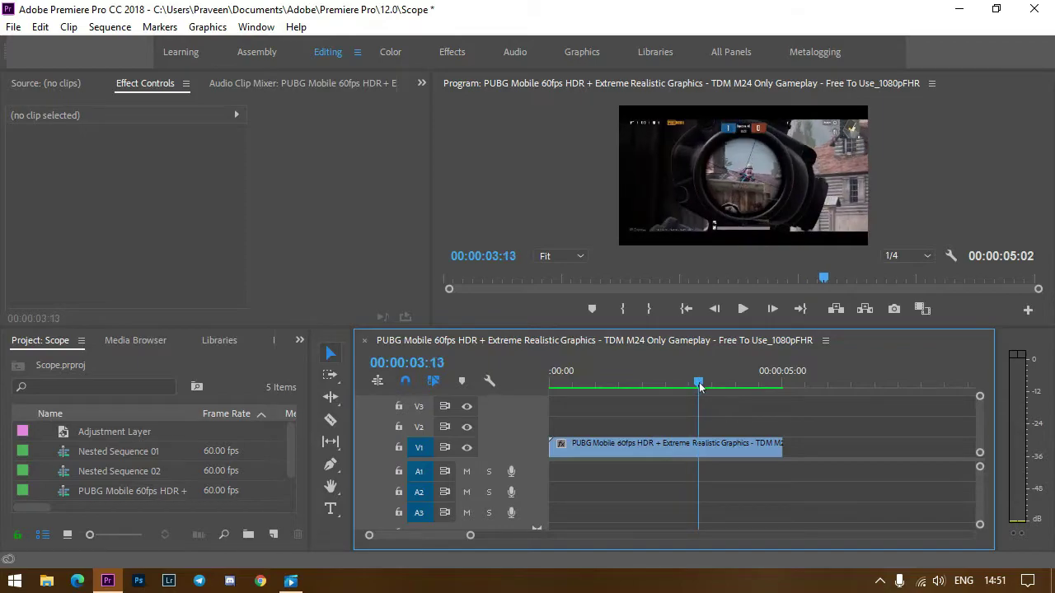
click(699, 436)
Insert a frame hold segment at 00:00:03:13 and play it back to review
right_click(702, 446)
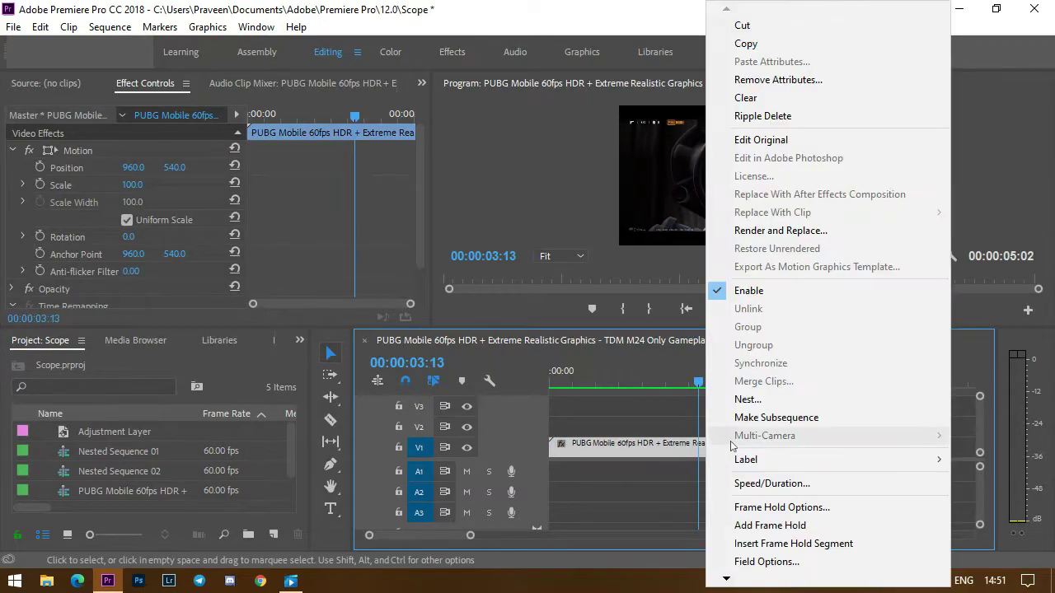
click(772, 544)
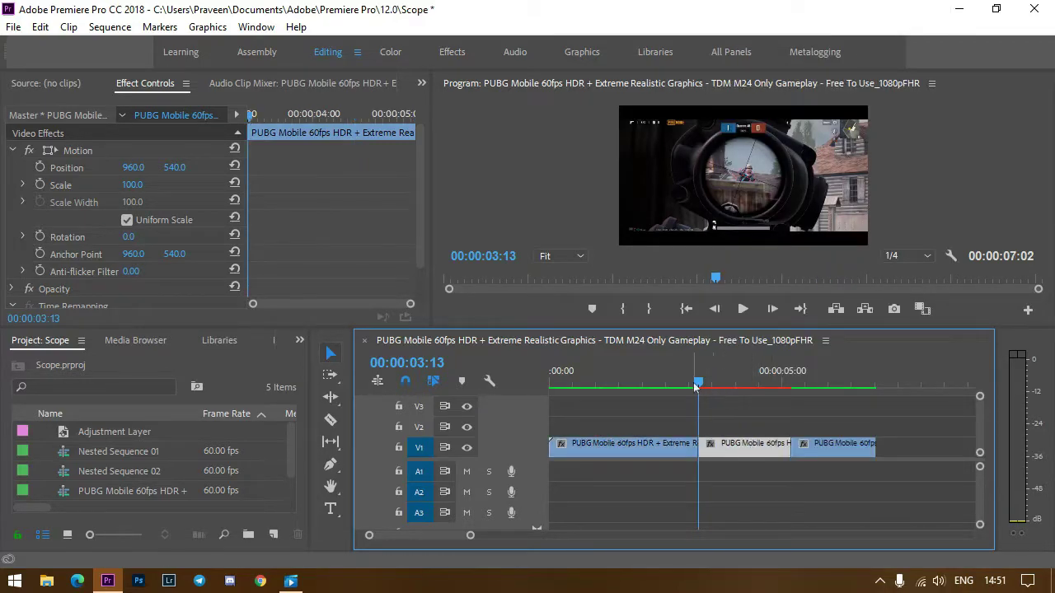
click(719, 386)
mouse_move(722, 386)
mouse_down()
mouse_move(698, 386)
mouse_move(680, 404)
mouse_up()
key(space)
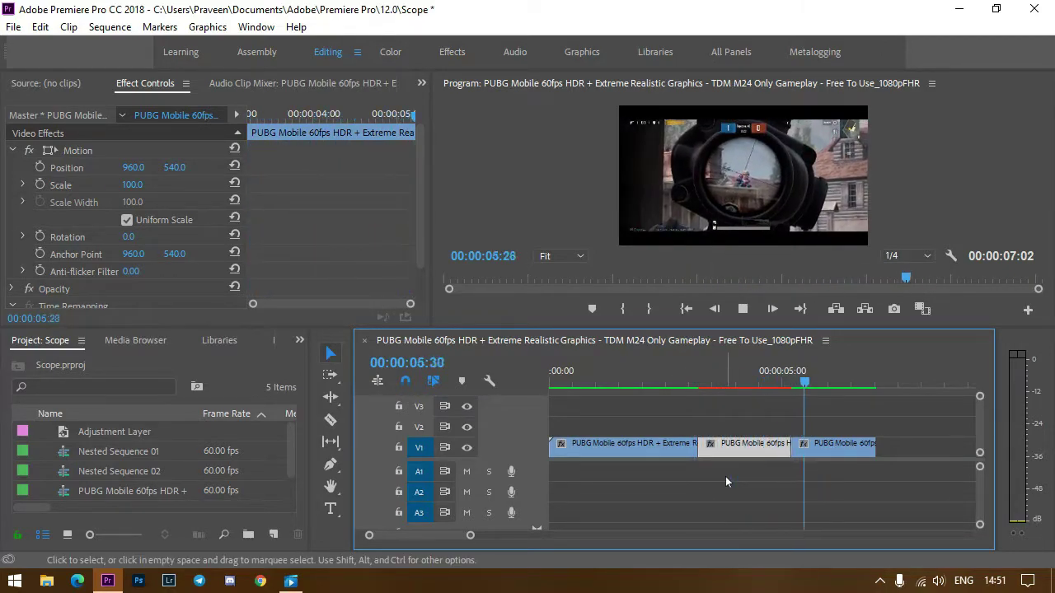
key(space)
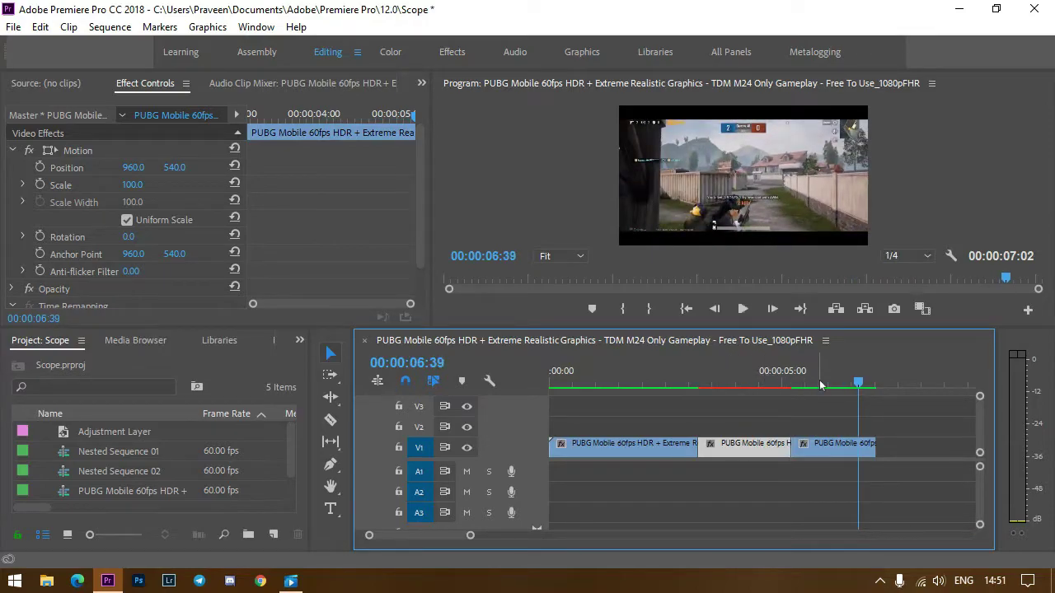
drag(820, 385, 785, 382)
key(space)
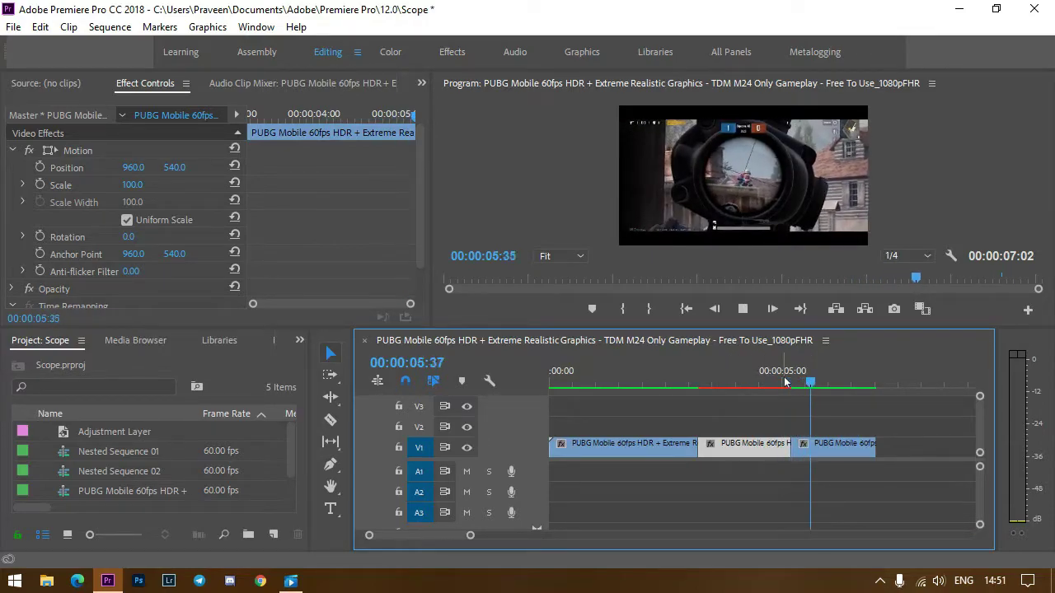
key(space)
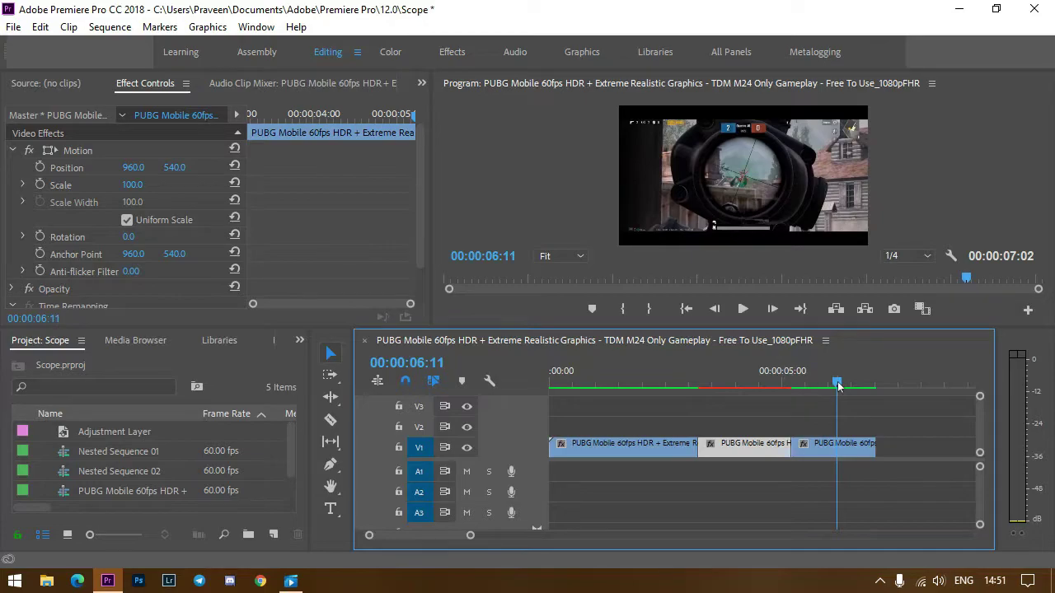
Split the following clip near 00:00:05:55 and ripple delete the short leftover piece
drag(838, 386, 825, 386)
click(830, 446)
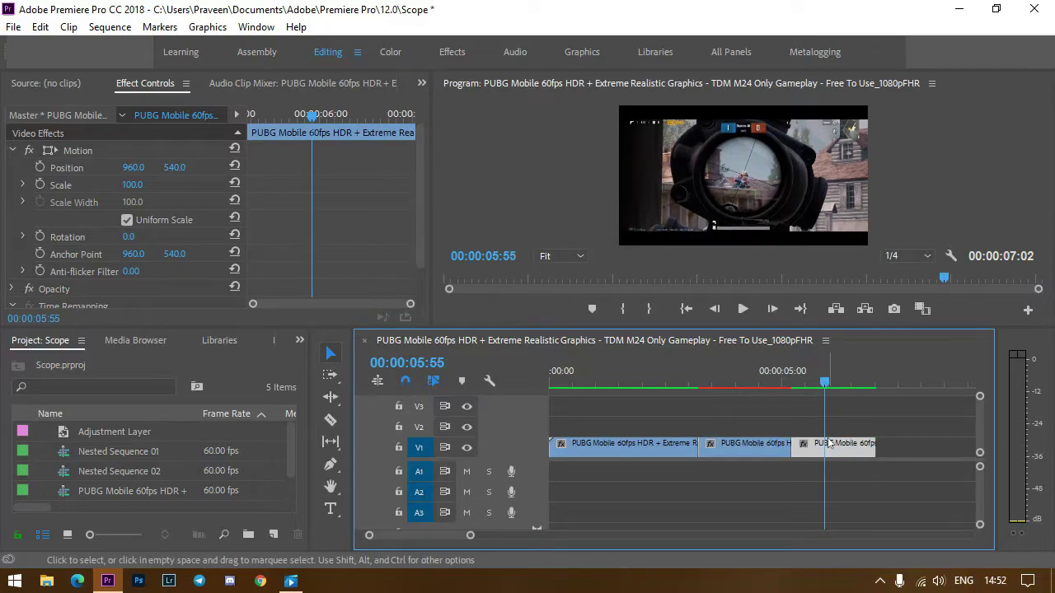
key(ctrl+k)
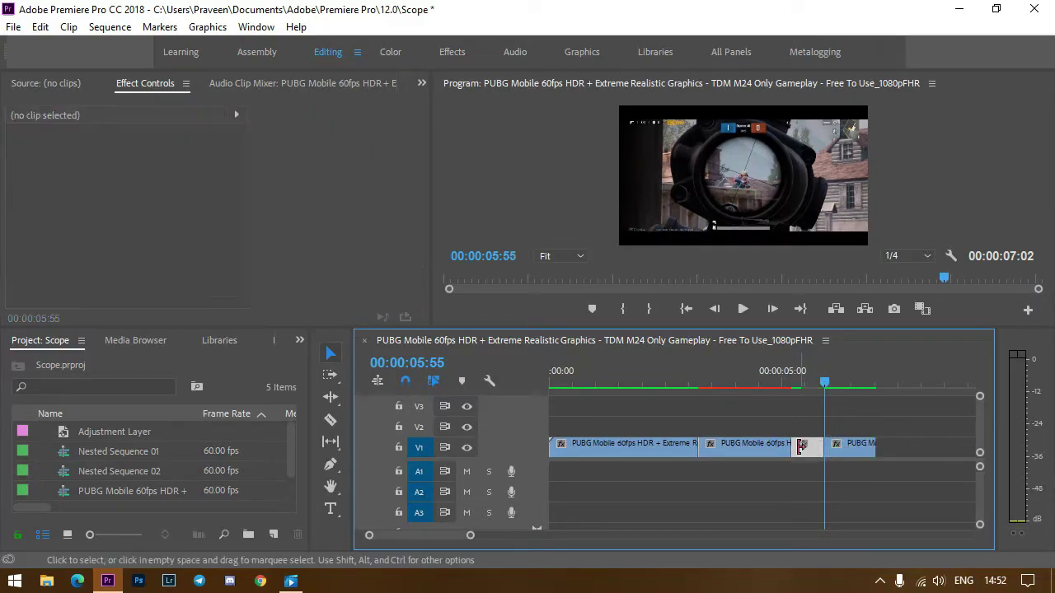
key(Delete)
right_click(812, 449)
click(822, 459)
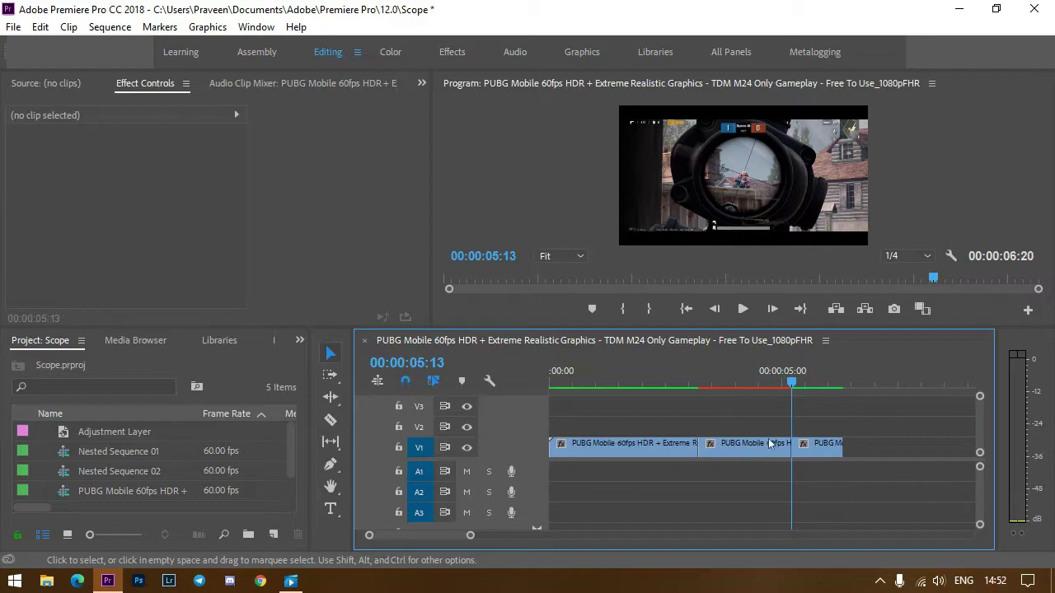
click(698, 383)
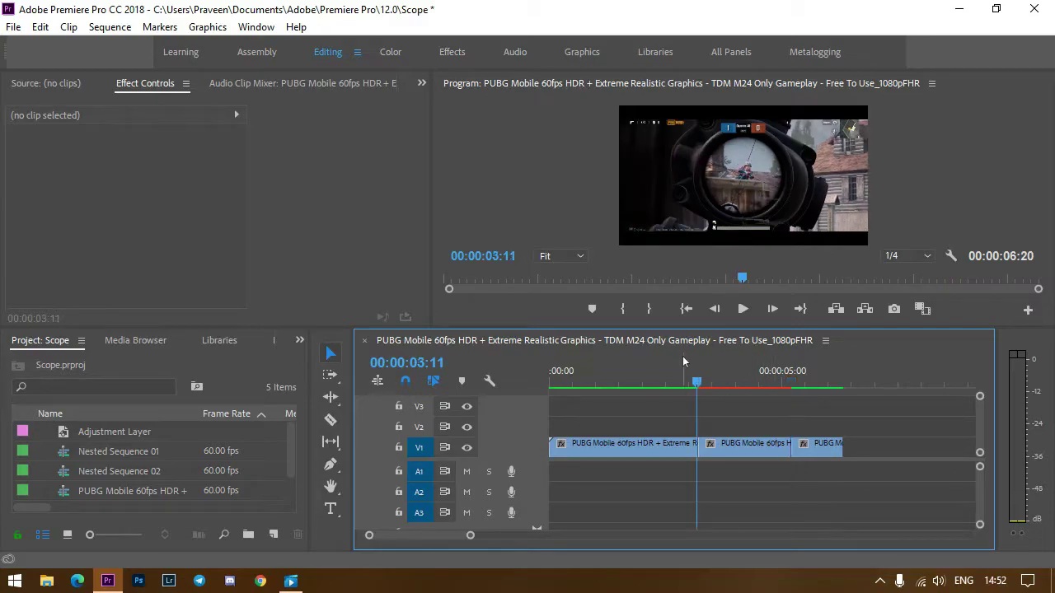
click(719, 384)
Add a new rectangle graphic layer and stretch it to cover the whole frame
click(186, 30)
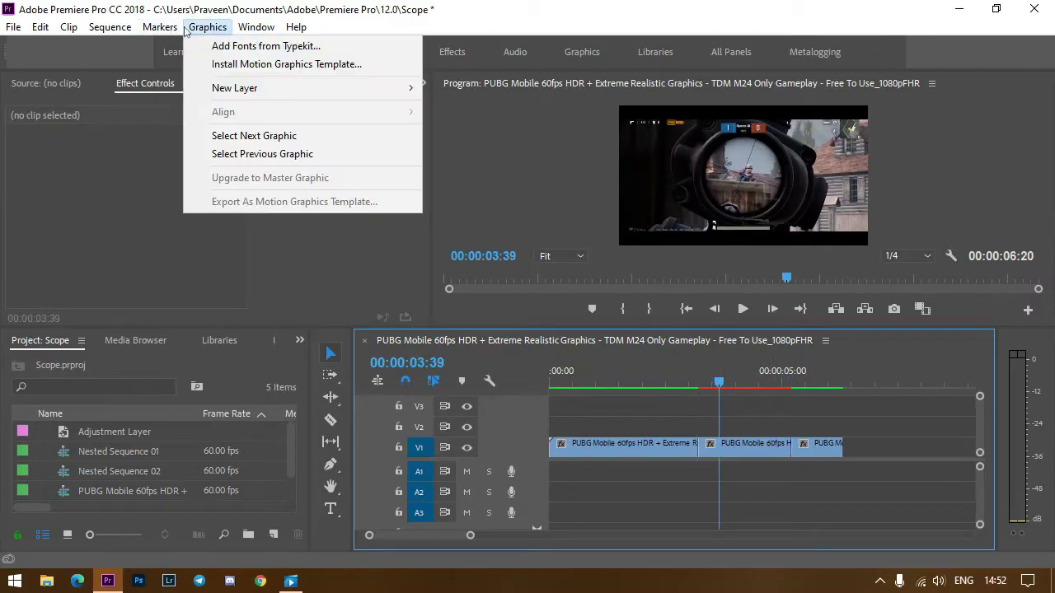
mouse_move(256, 95)
click(469, 129)
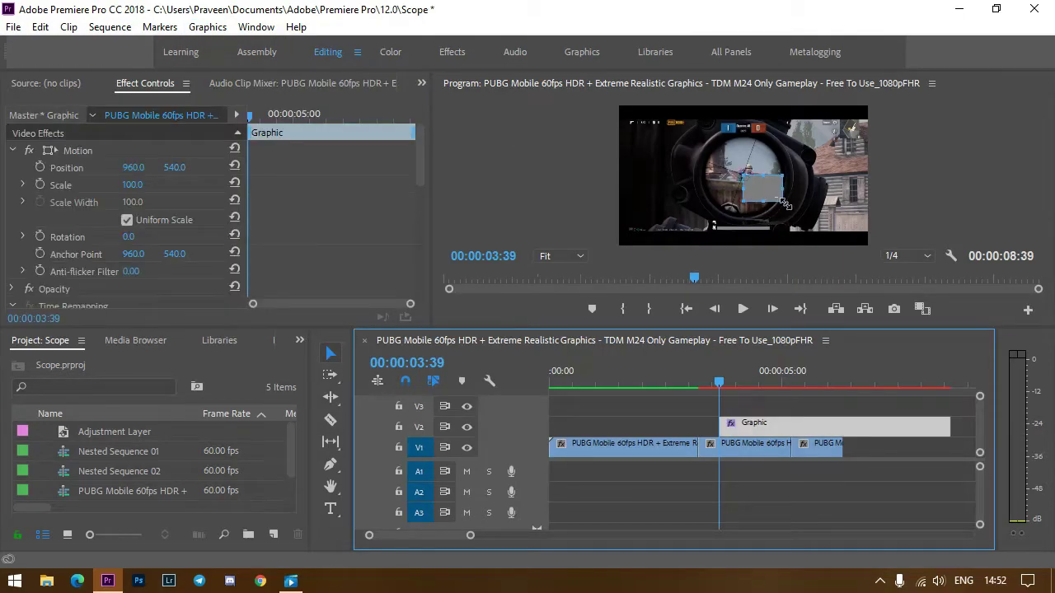
drag(785, 204, 879, 242)
drag(786, 214, 657, 143)
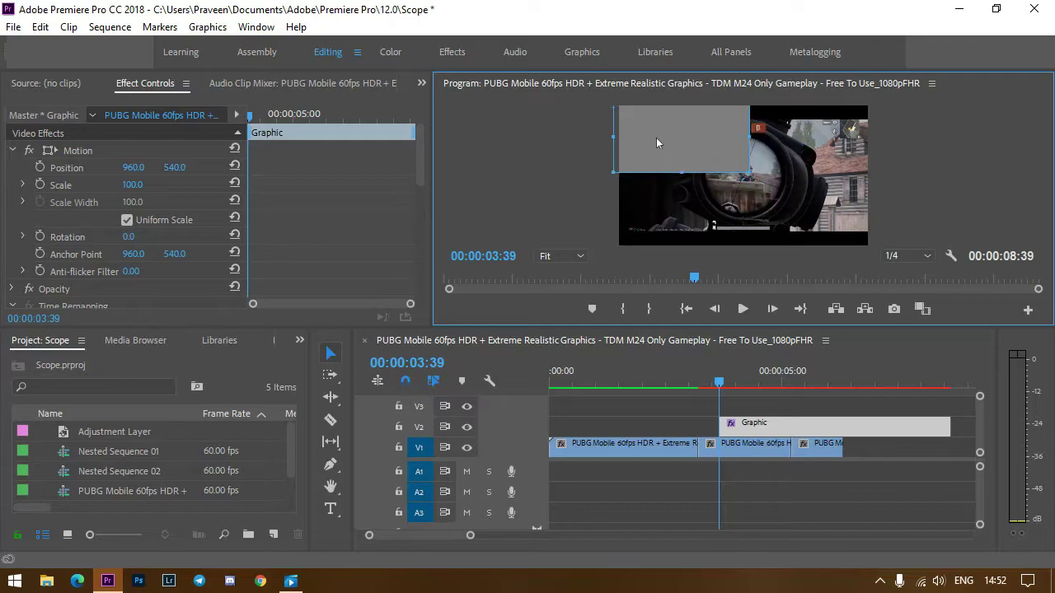
mouse_move(750, 173)
mouse_down()
mouse_move(880, 231)
mouse_move(891, 274)
mouse_up()
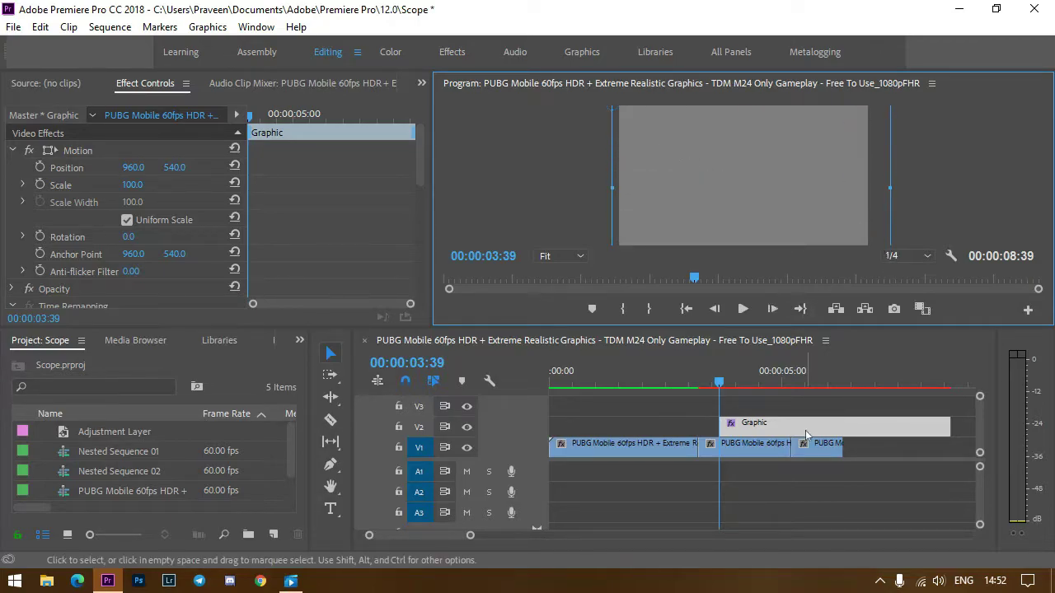
Trim the V2 Graphic clip to start and end with the frame hold segment
drag(804, 426, 783, 426)
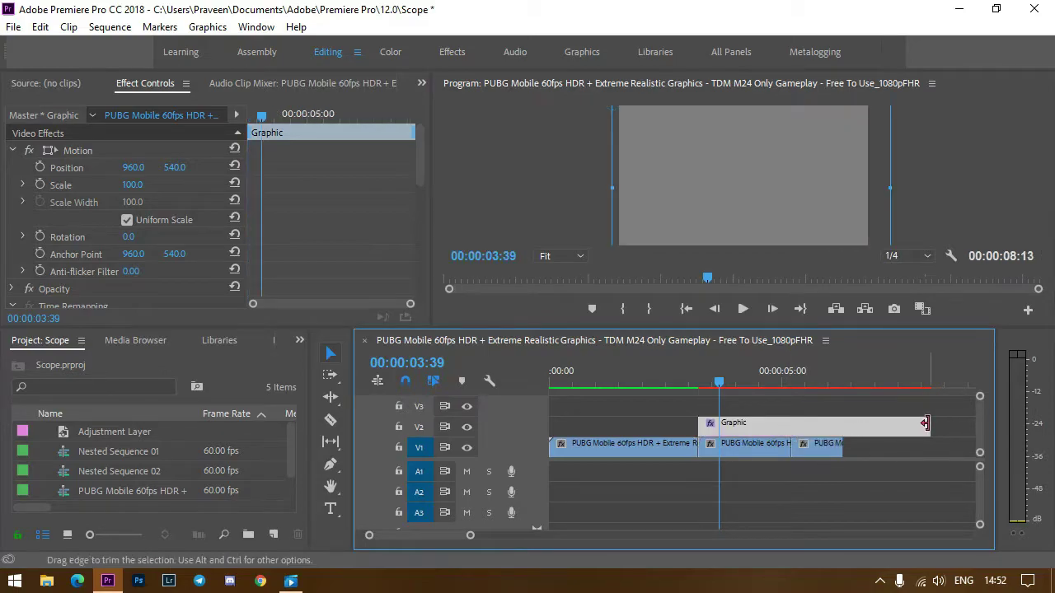
drag(928, 424, 790, 424)
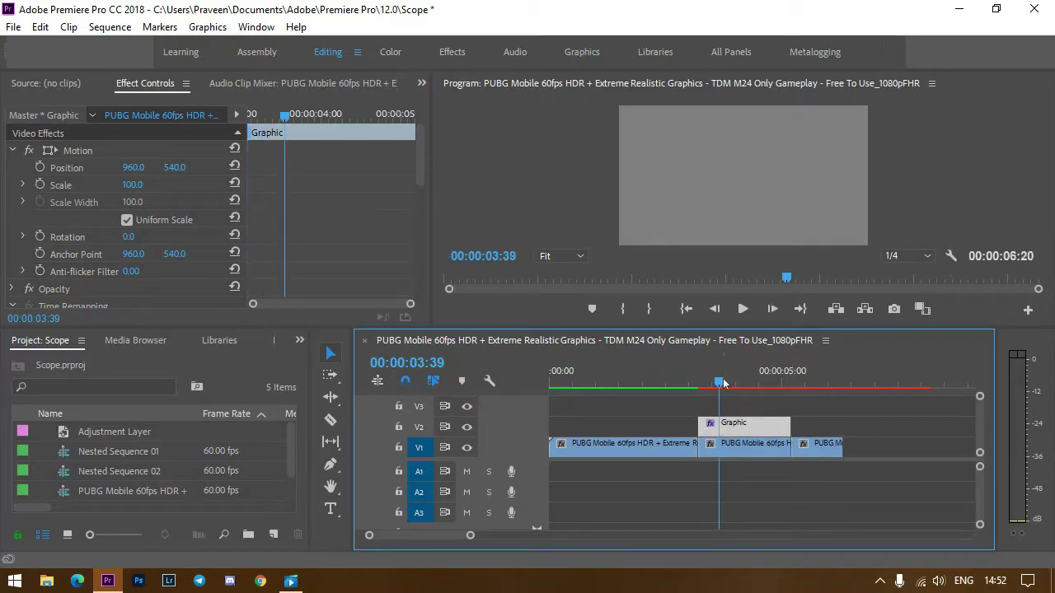
drag(724, 383, 714, 383)
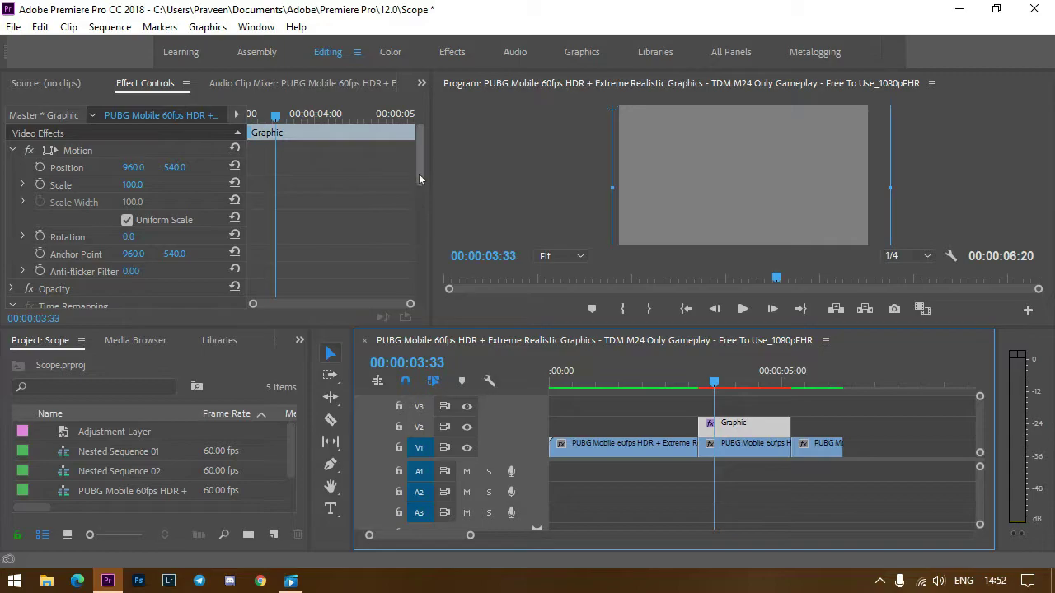
drag(419, 179, 419, 212)
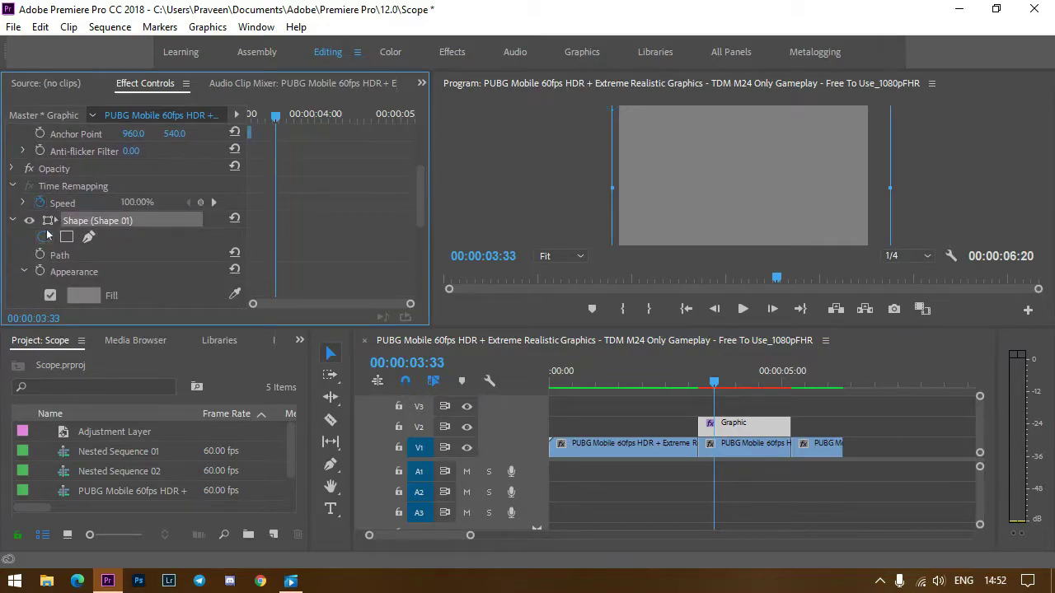
Add an elliptical mask to the rectangle, fit it over the scope lens, and invert it
click(44, 236)
drag(775, 179, 783, 176)
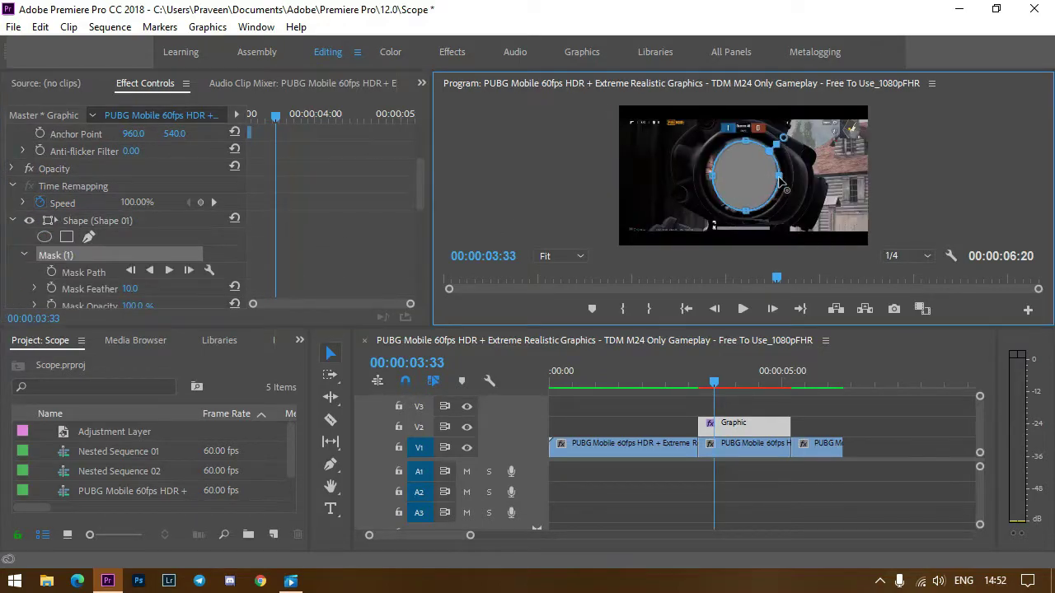
drag(713, 181, 703, 185)
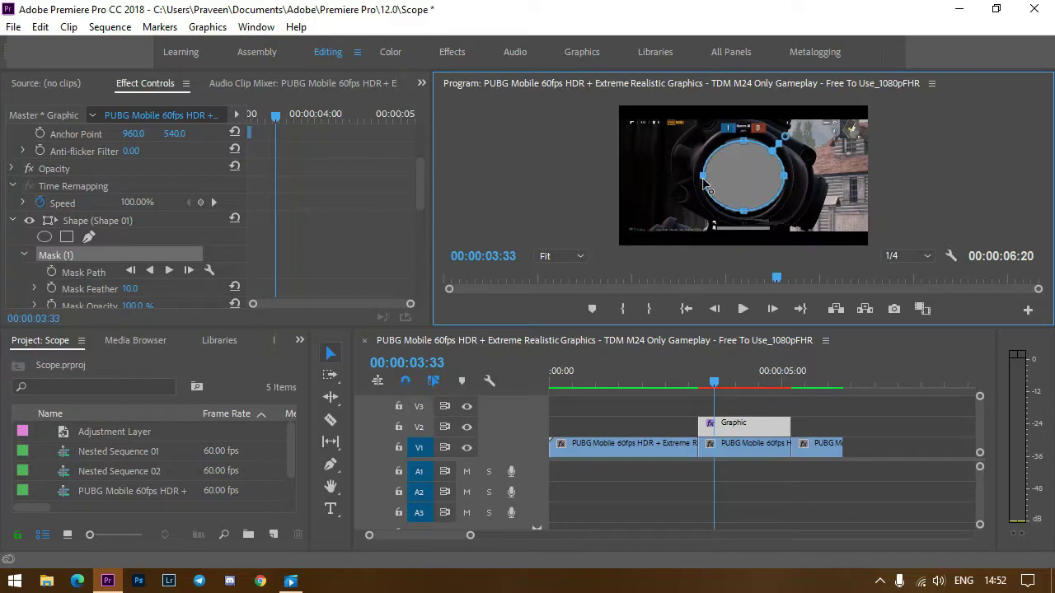
drag(744, 214, 745, 221)
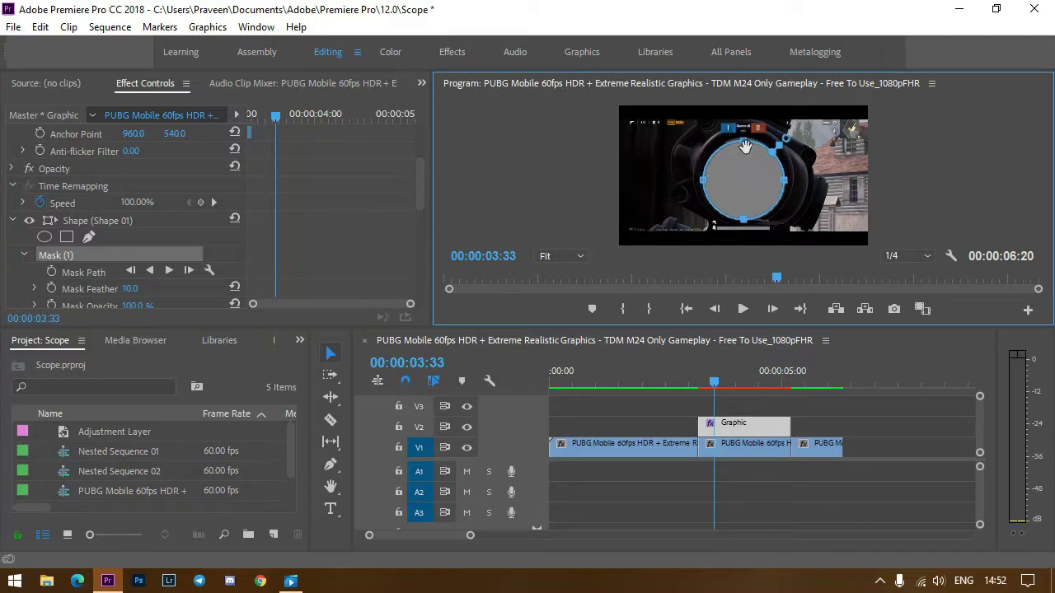
drag(743, 175, 740, 167)
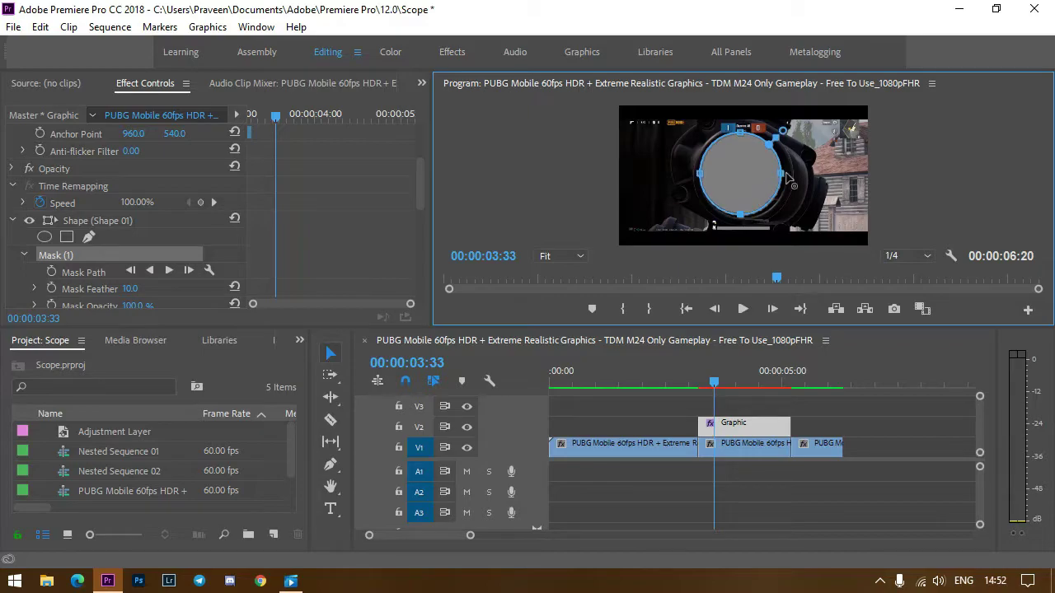
drag(786, 174, 784, 174)
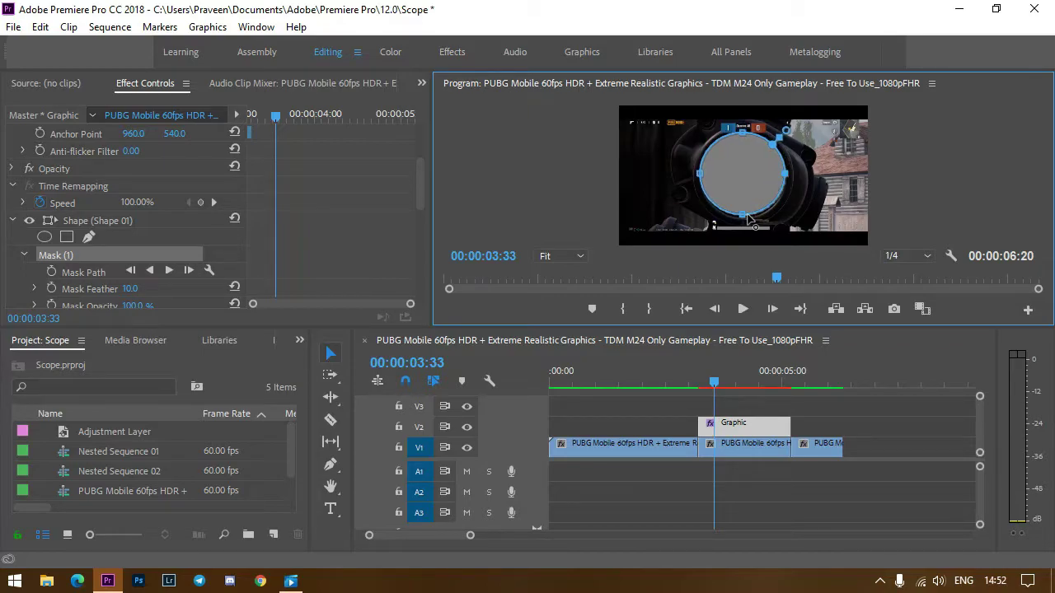
drag(748, 214, 760, 188)
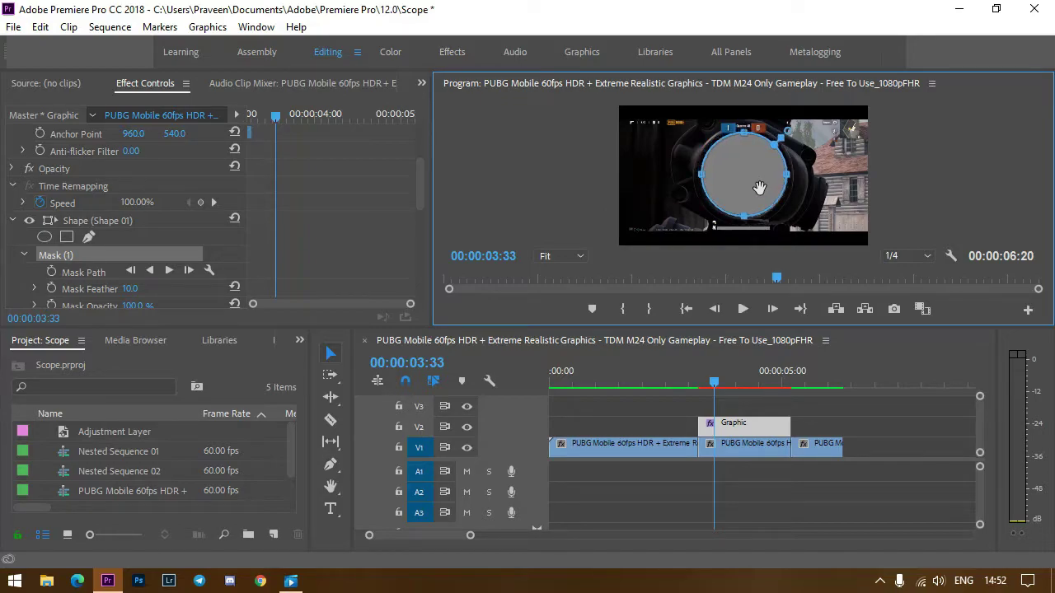
drag(418, 200, 419, 216)
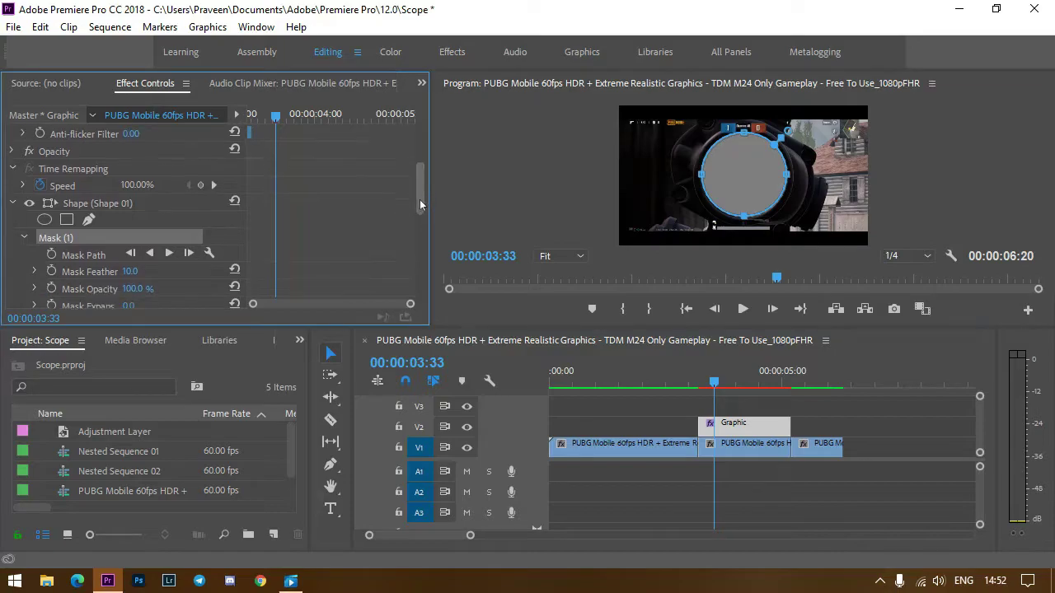
click(127, 240)
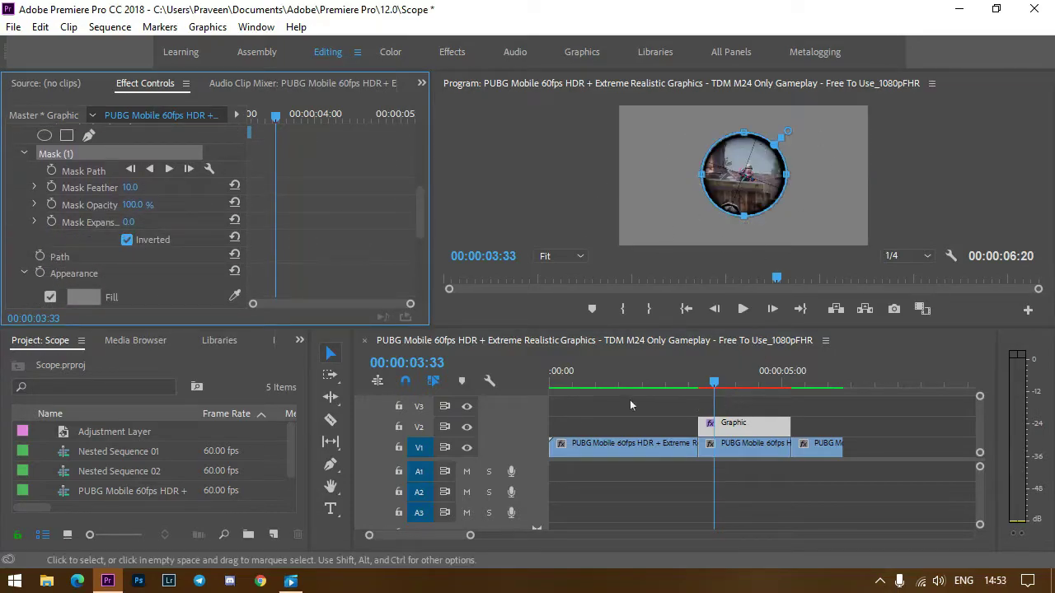
Change the graphic's fill colour to black (000000)
click(83, 297)
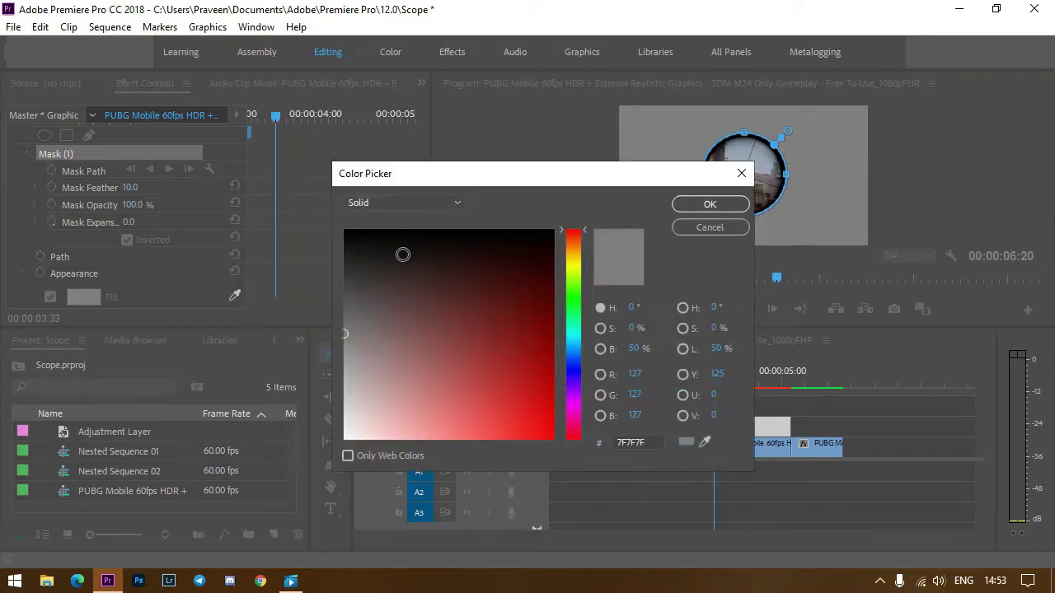
drag(400, 252, 319, 211)
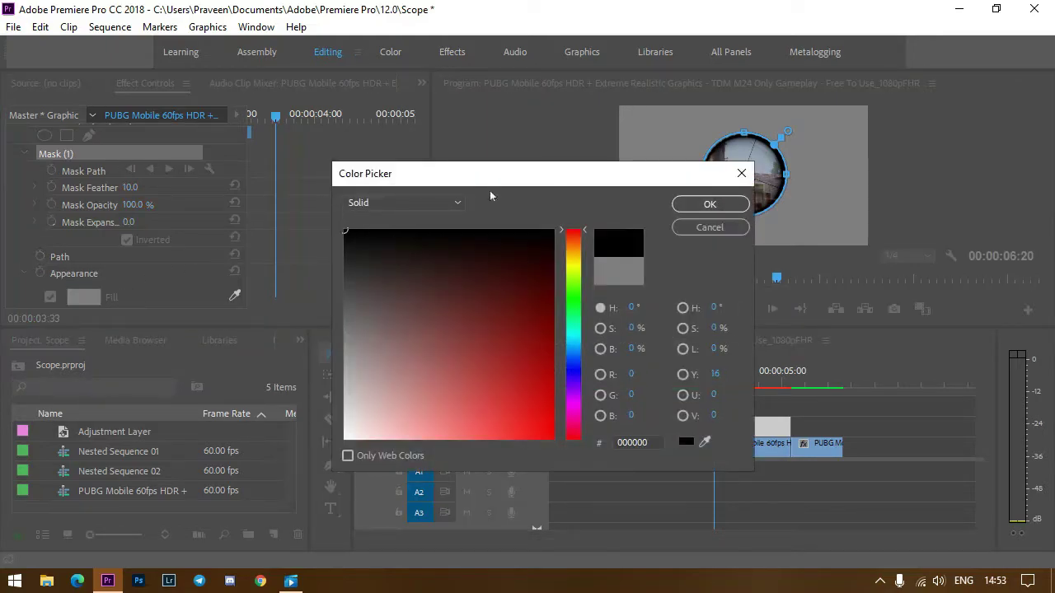
click(734, 204)
Play the sequence from 03:03 to preview the black scope effect
click(662, 431)
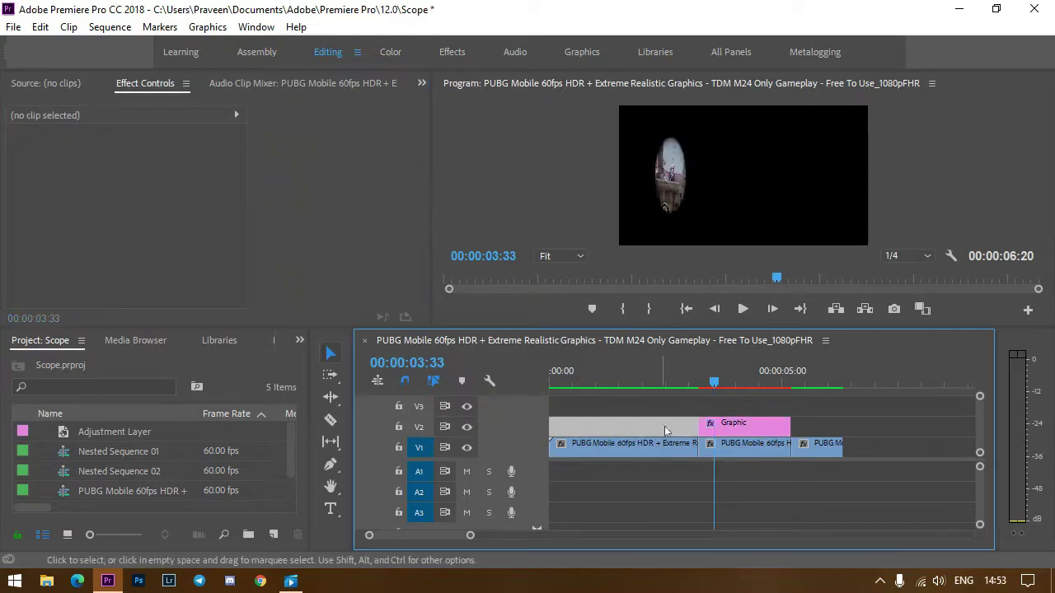
click(691, 385)
click(728, 488)
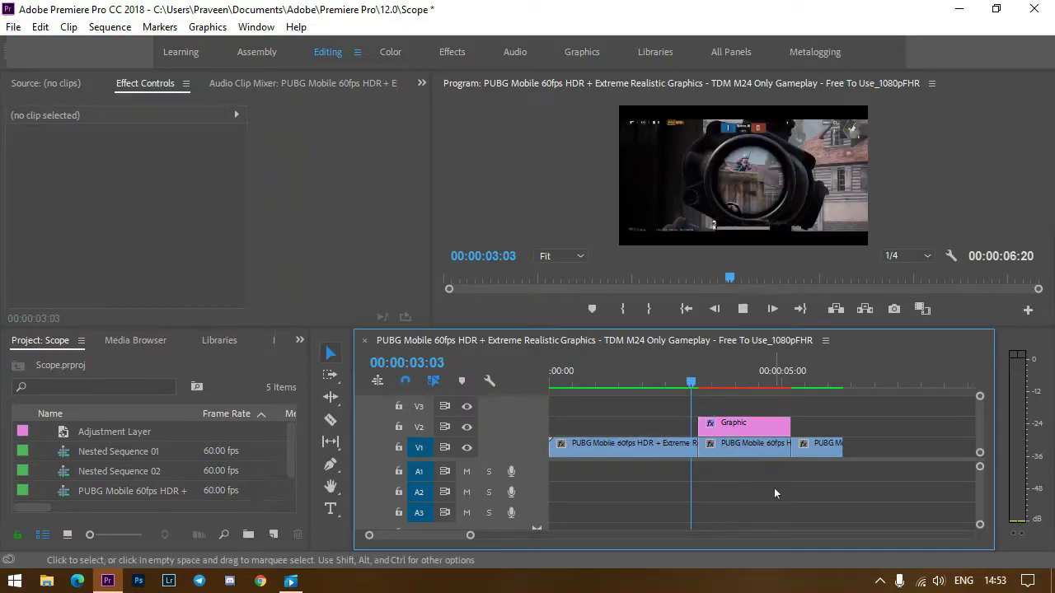
key(space)
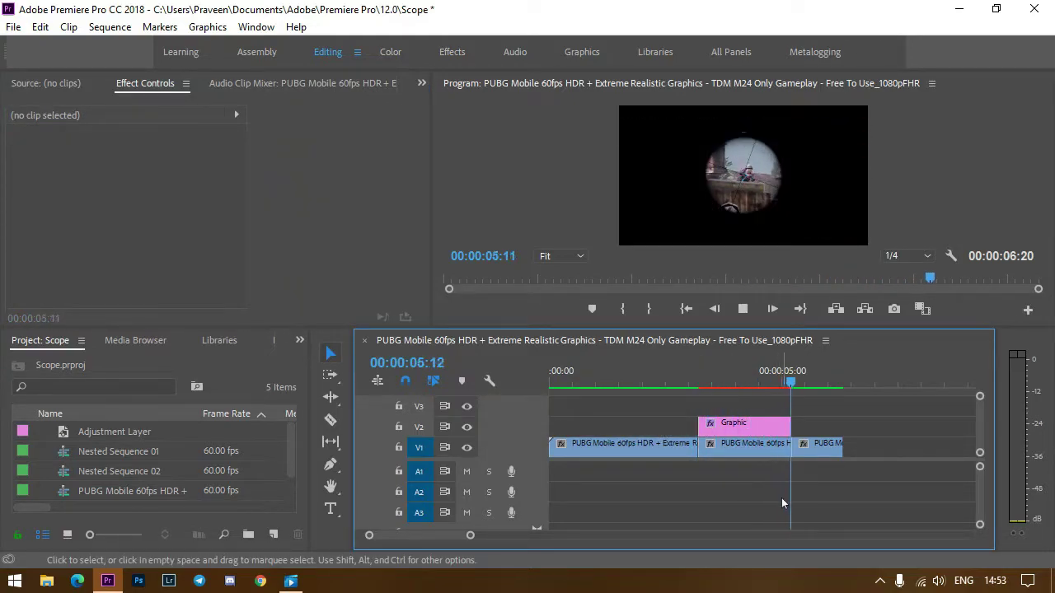
key(space)
click(719, 384)
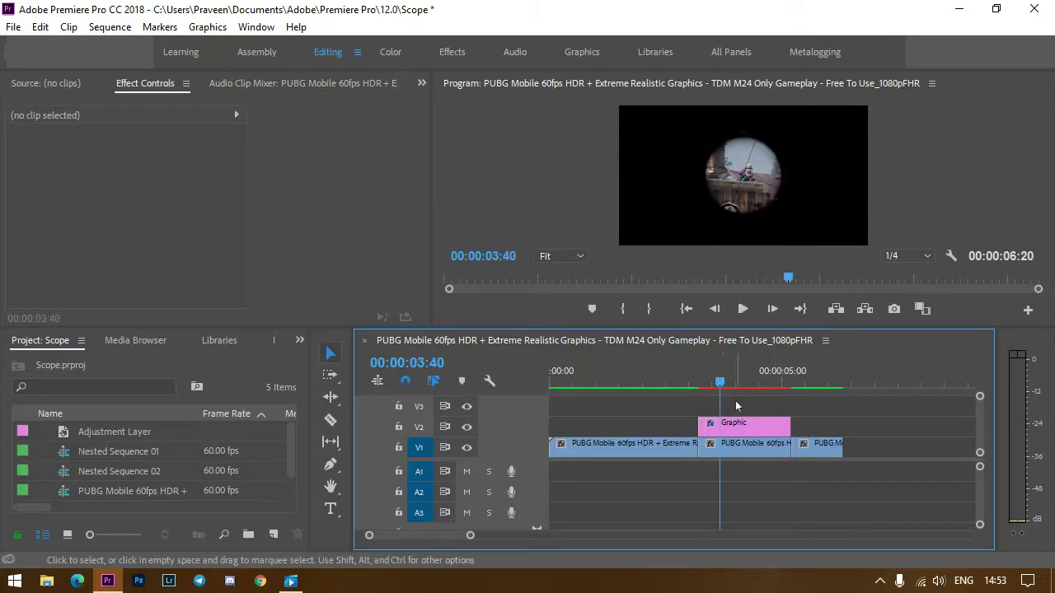
Nest the Graphic and frozen gameplay clips as Nested Sequence 03 and play it
drag(736, 407, 752, 449)
right_click(753, 437)
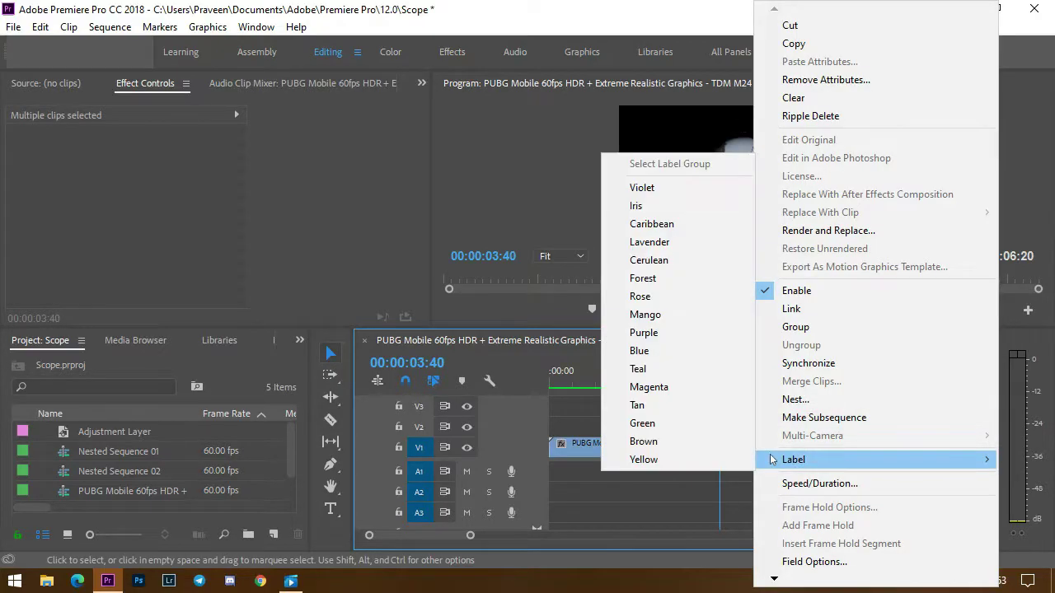
click(797, 399)
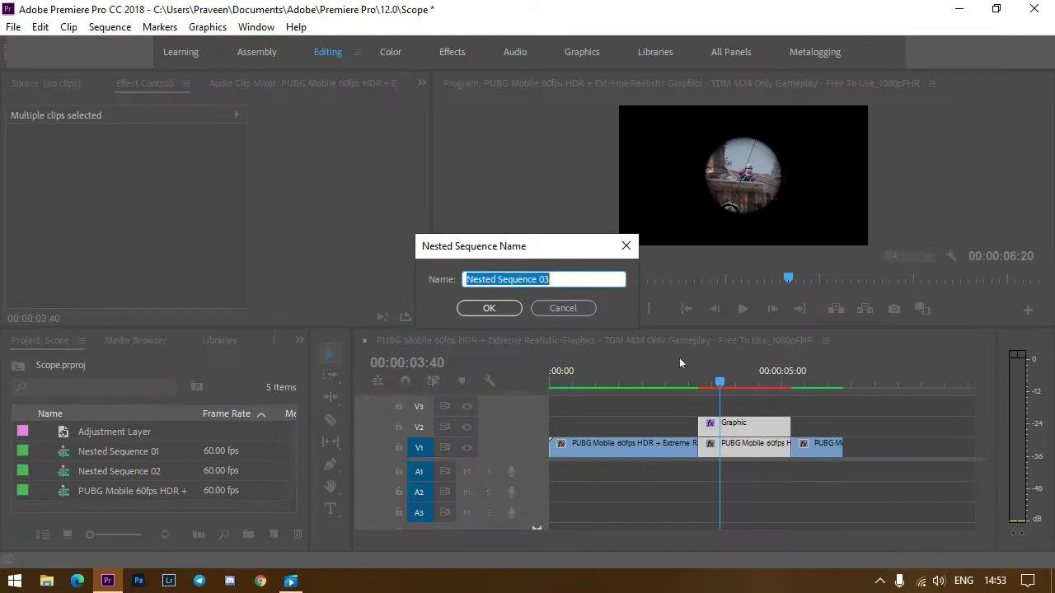
click(494, 309)
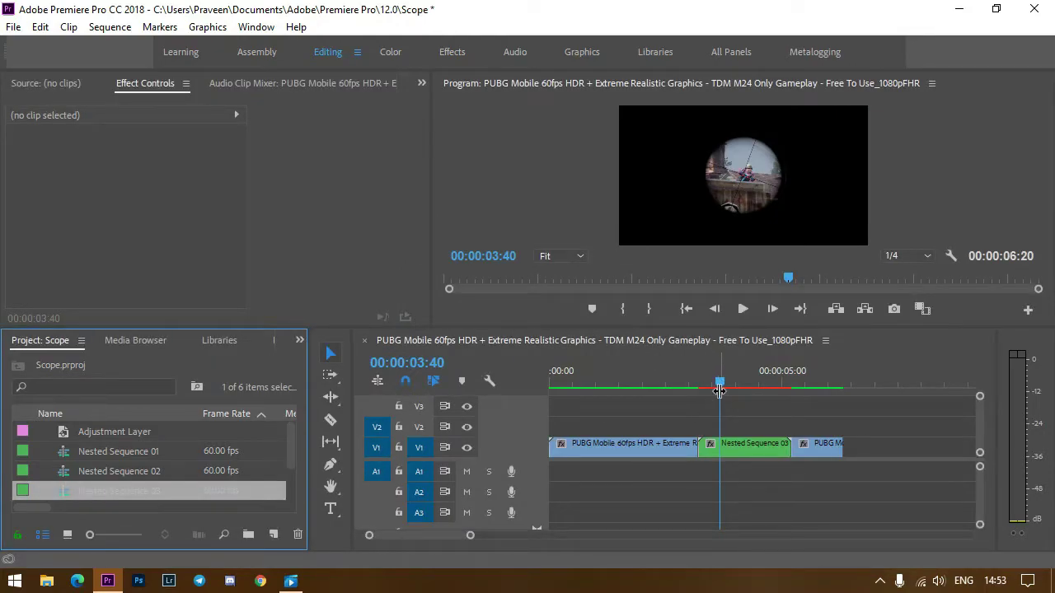
drag(719, 392, 694, 385)
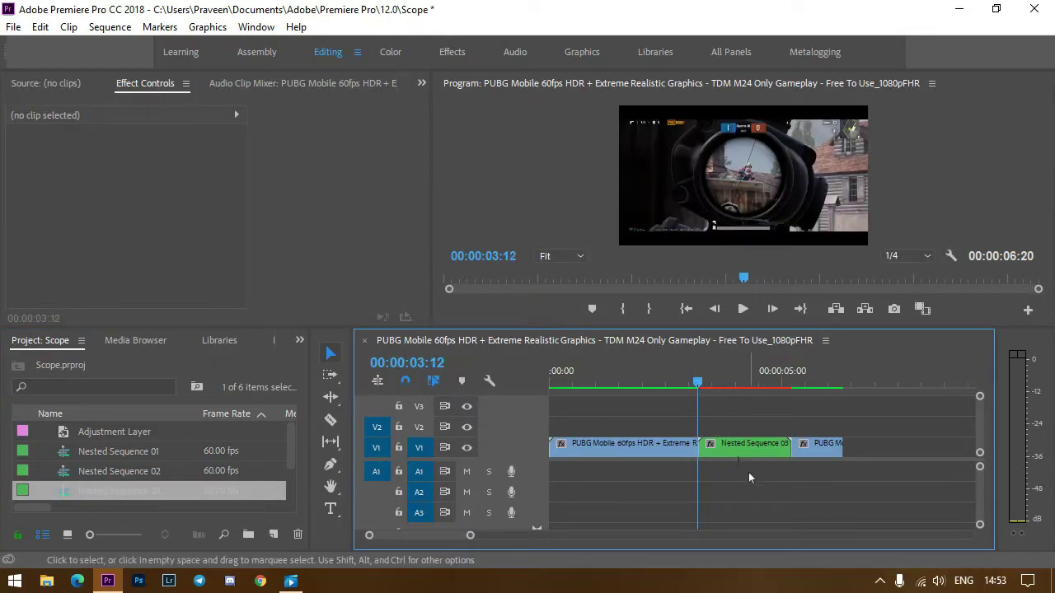
key(space)
Enable Position, Scale and Rotation keyframes, then slide Position X off-frame left at 04:07
click(725, 447)
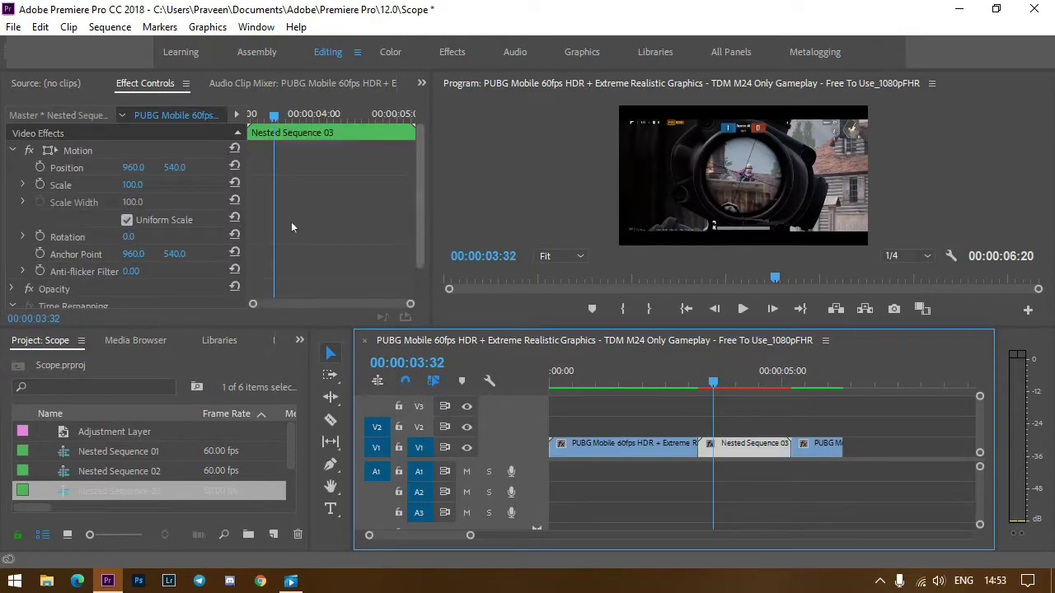
click(39, 167)
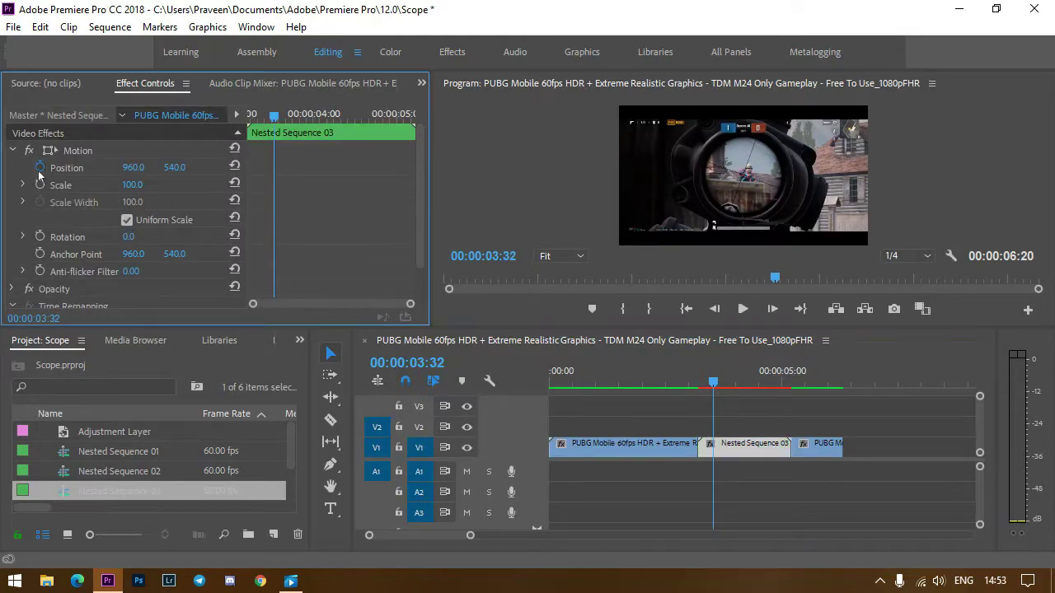
click(40, 184)
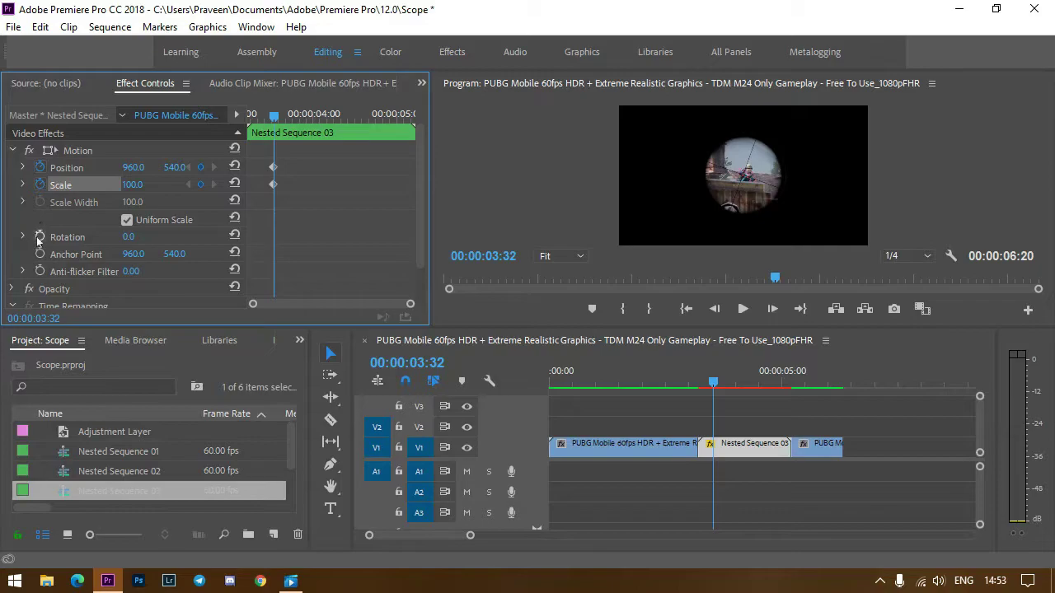
click(40, 237)
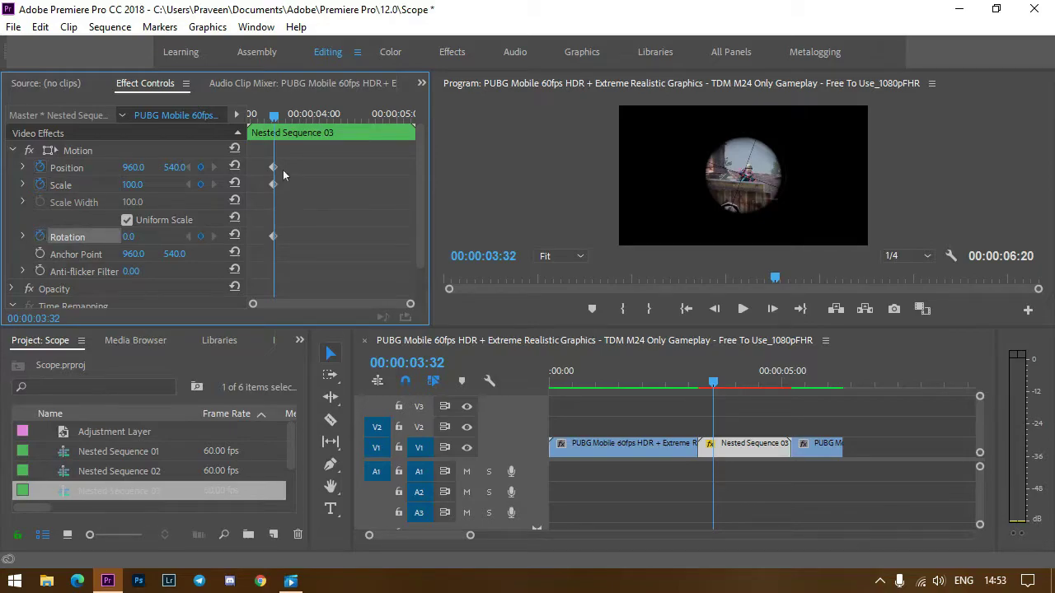
key(space)
key(space)
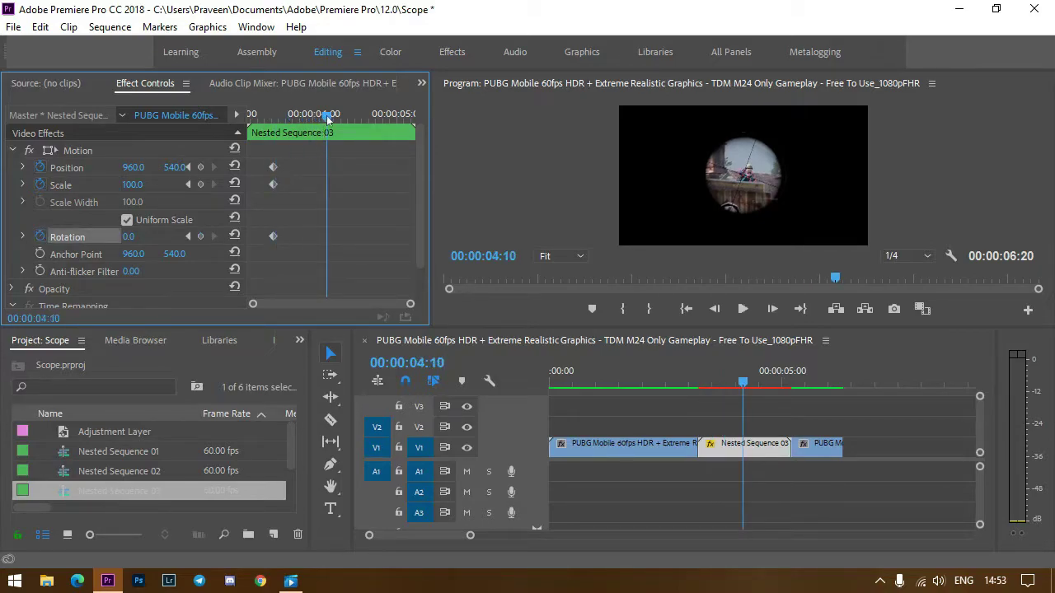
drag(327, 118, 322, 117)
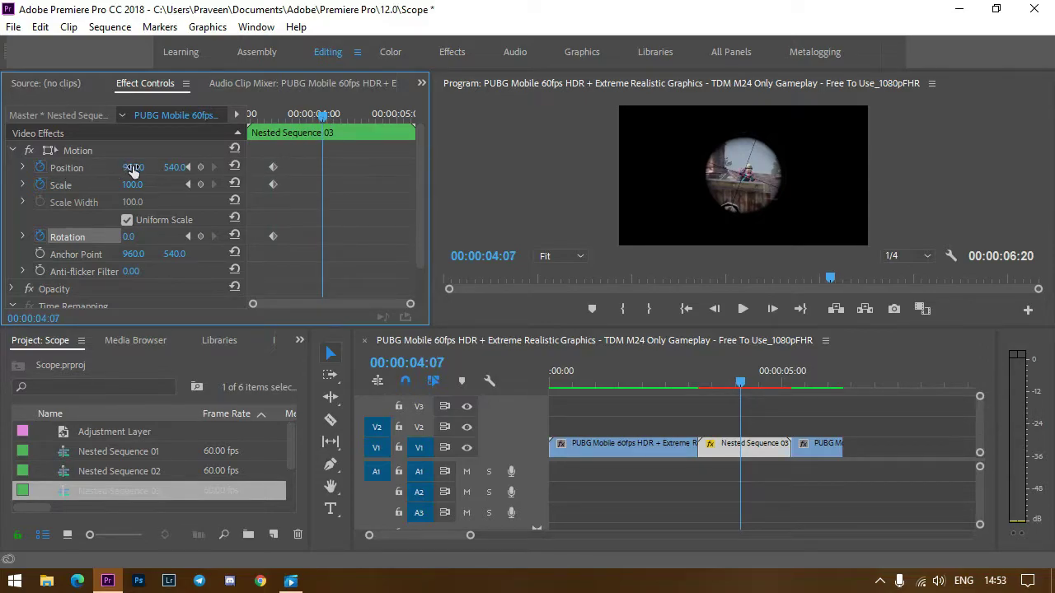
drag(133, 168, 206, 168)
drag(133, 168, 50, 168)
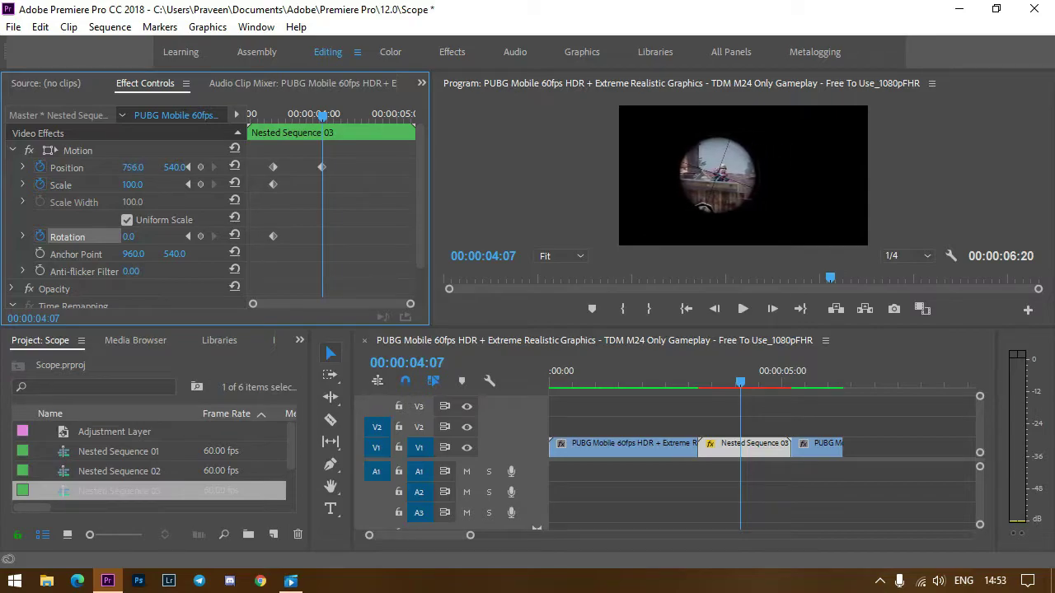
drag(133, 168, 247, 168)
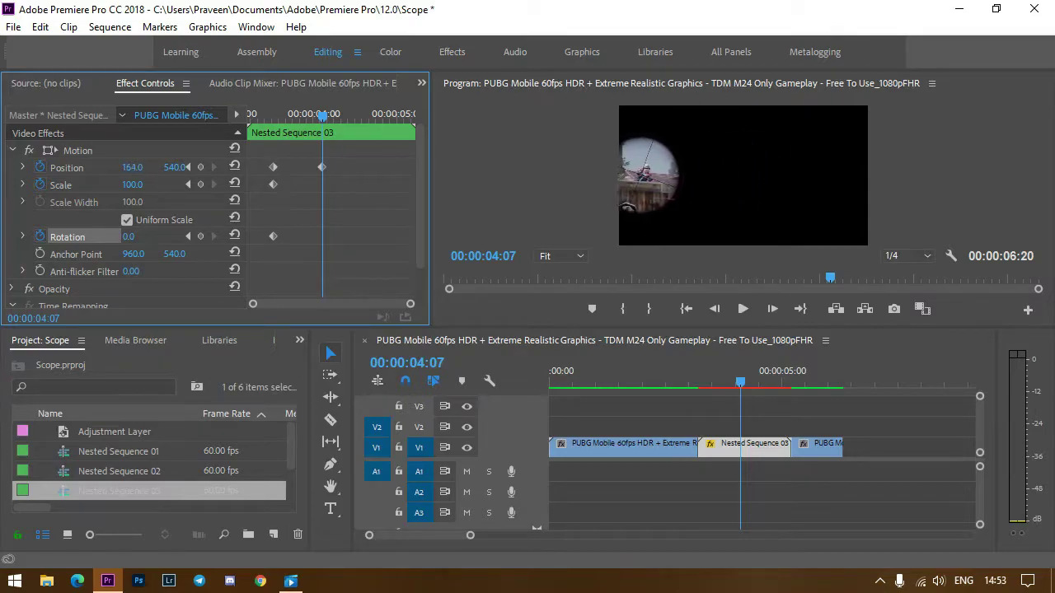
drag(133, 168, 49, 168)
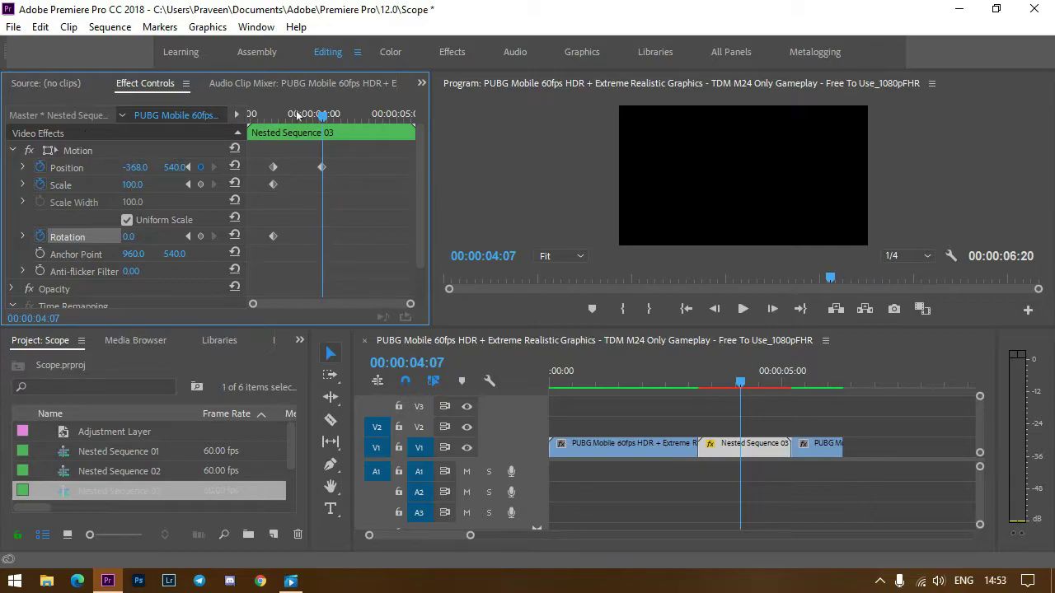
Set scale 62 at 03:31 and keyframe Position so the scope centres at 954 by 04:39
drag(297, 115, 272, 117)
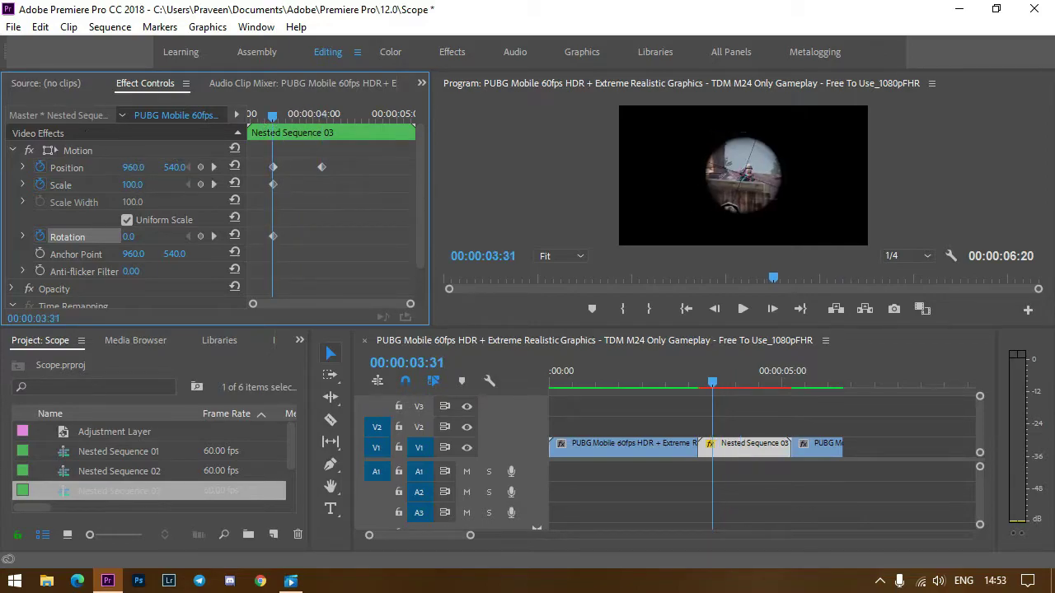
drag(133, 185, 101, 185)
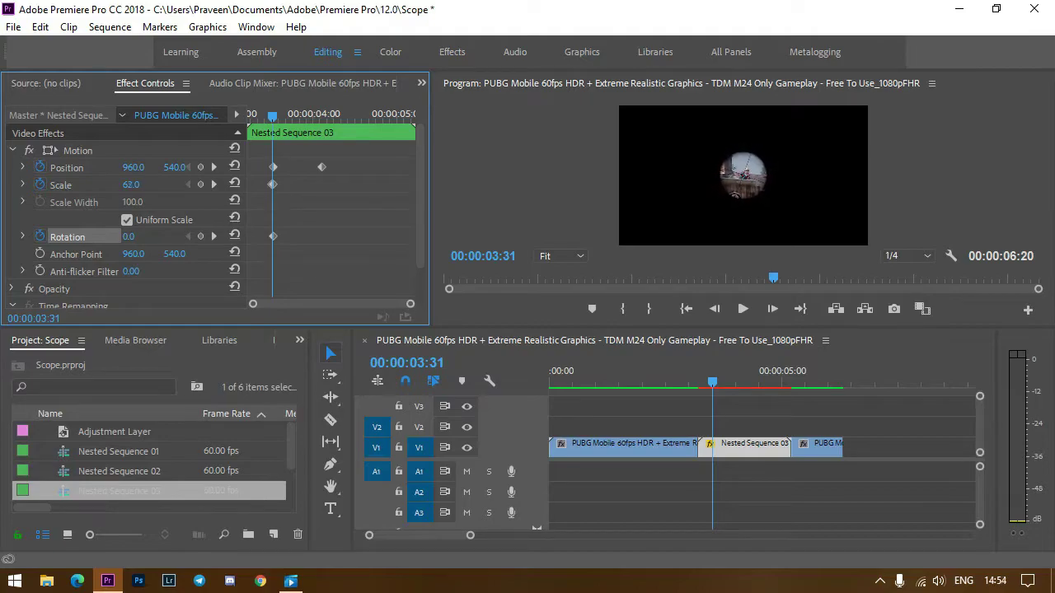
drag(274, 118, 380, 130)
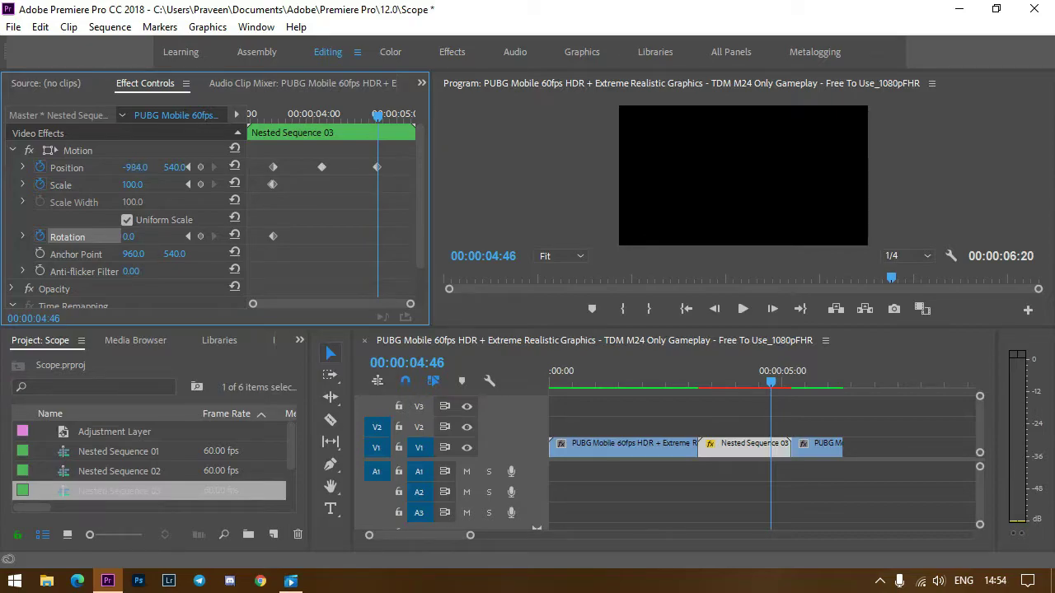
drag(134, 167, 300, 167)
drag(378, 167, 341, 170)
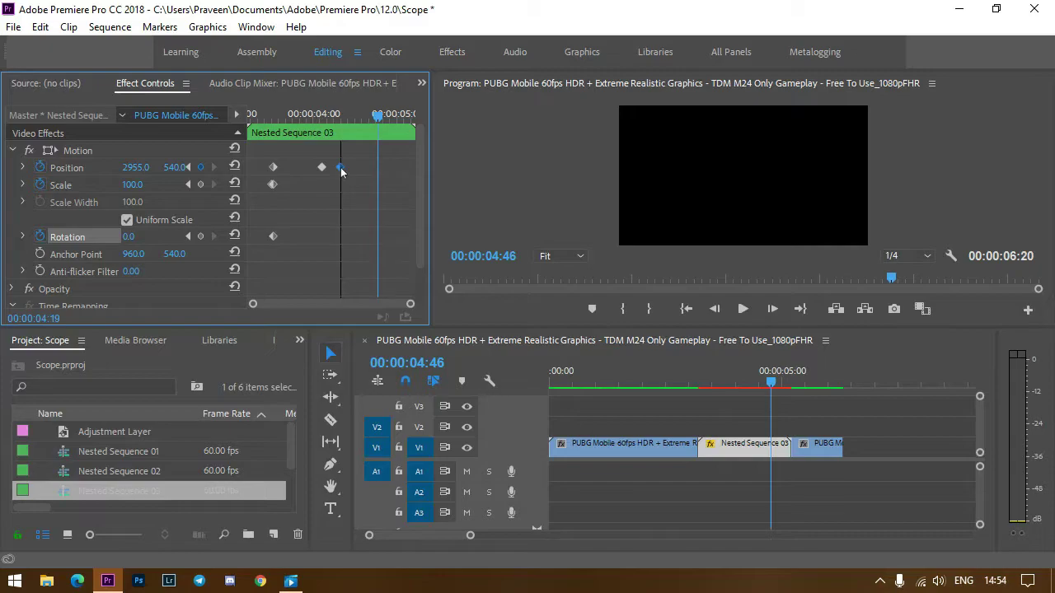
drag(377, 120, 367, 122)
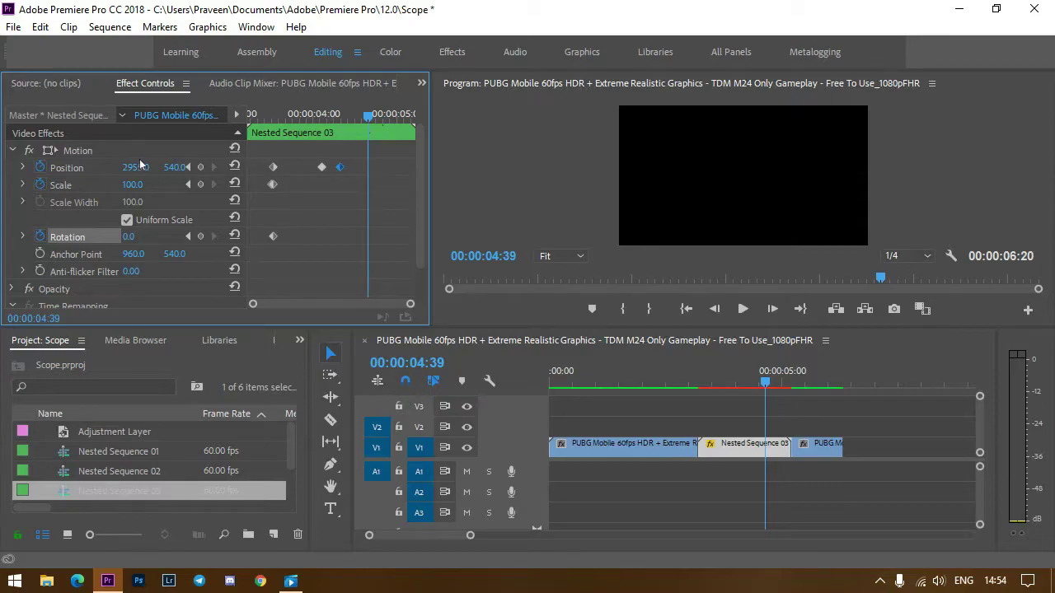
drag(136, 169, 149, 169)
mouse_move(136, 168)
mouse_down()
mouse_move(115, 167)
mouse_move(140, 167)
mouse_move(115, 184)
mouse_move(129, 185)
mouse_up()
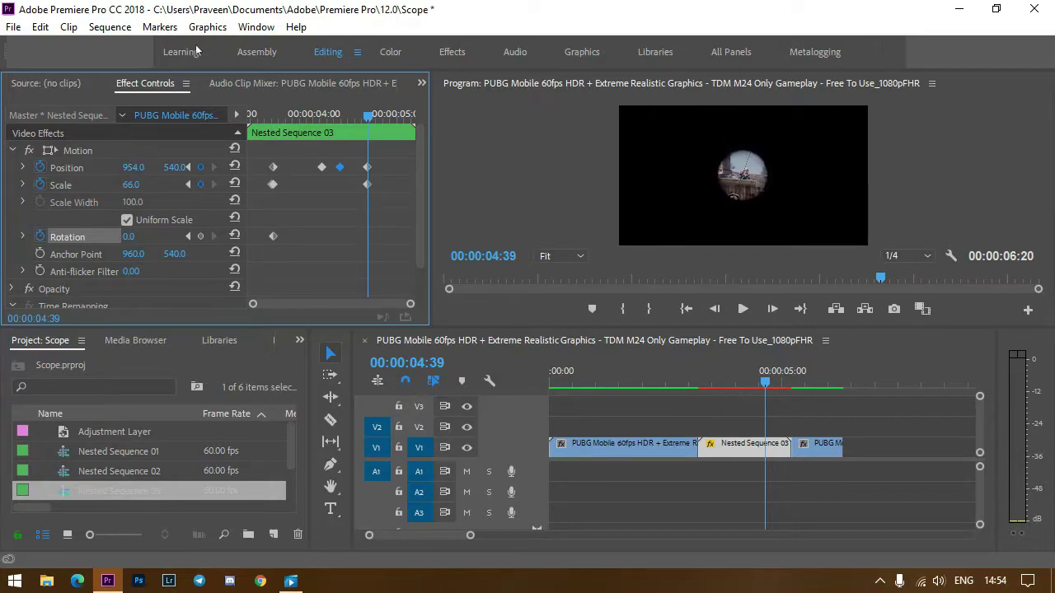
Keyframe Scale 89 and Rotation -66° at 05:00, and Rotation 33.5° at 04:38
key(Right)
key(Right)
key(Right)
key(Right)
key(Right)
key(Right)
key(Right)
key(Right)
key(Right)
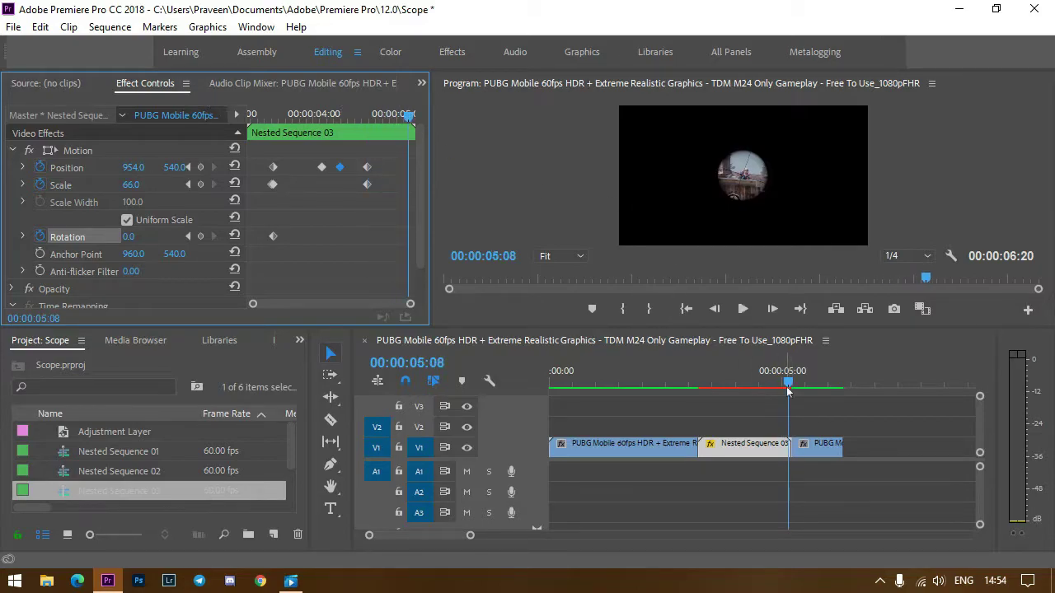
drag(788, 386, 781, 385)
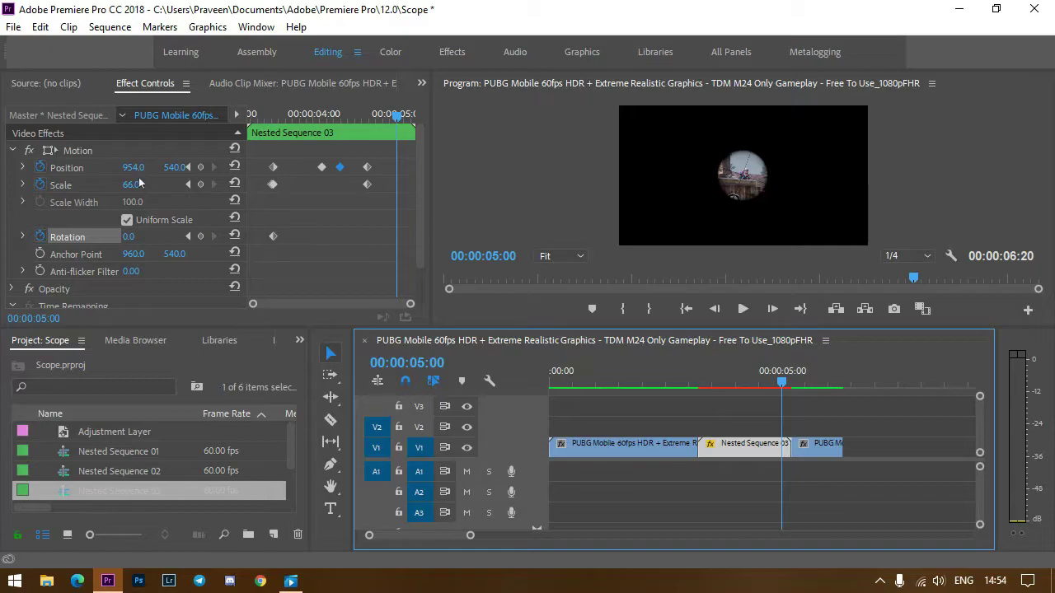
mouse_move(139, 181)
mouse_down()
mouse_move(117, 181)
mouse_move(170, 185)
mouse_up()
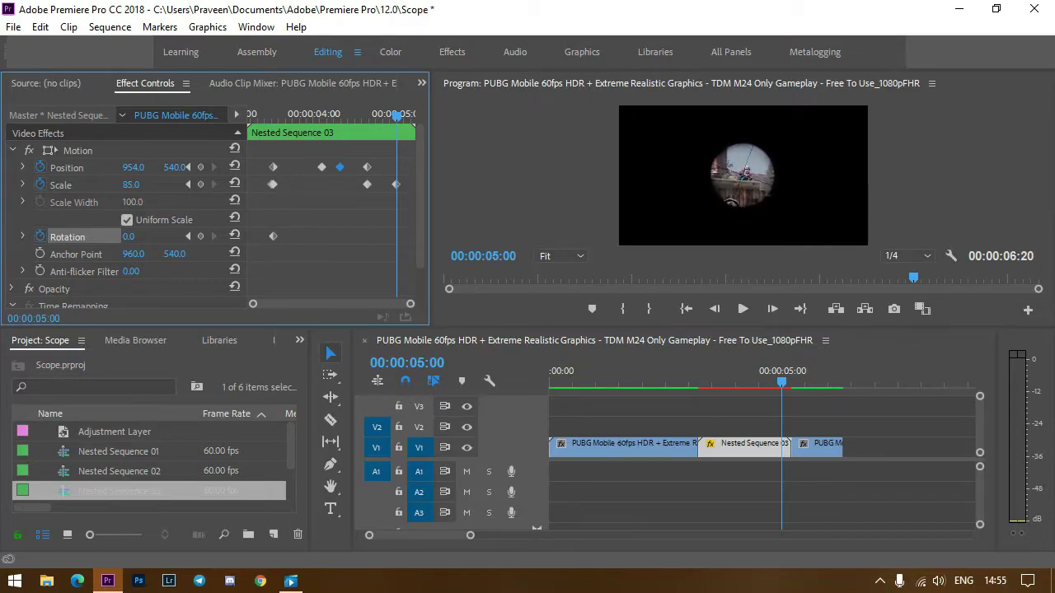
drag(128, 237, 73, 237)
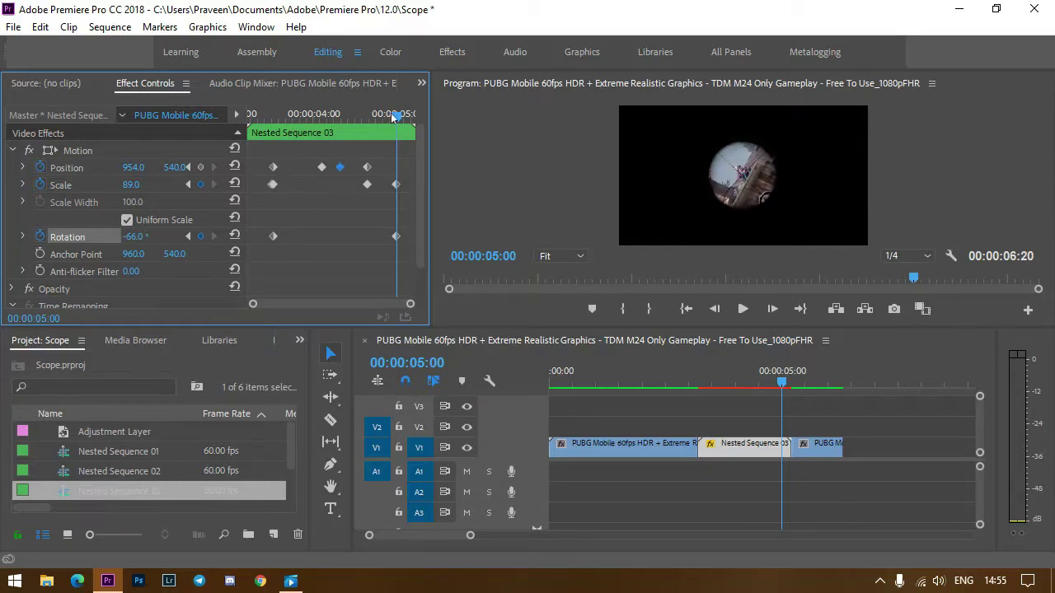
drag(393, 117, 370, 118)
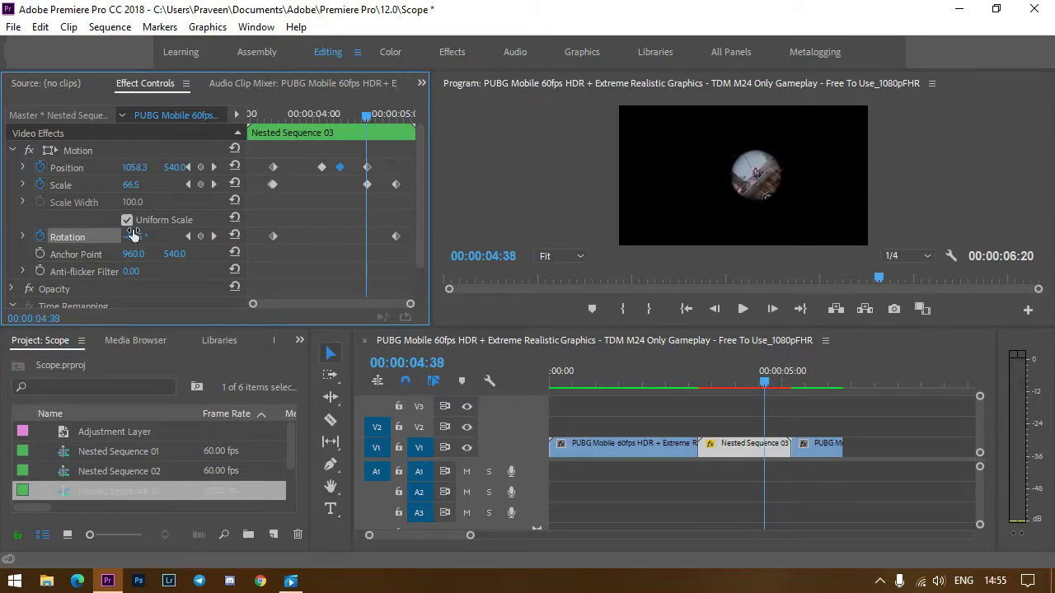
drag(134, 235, 247, 235)
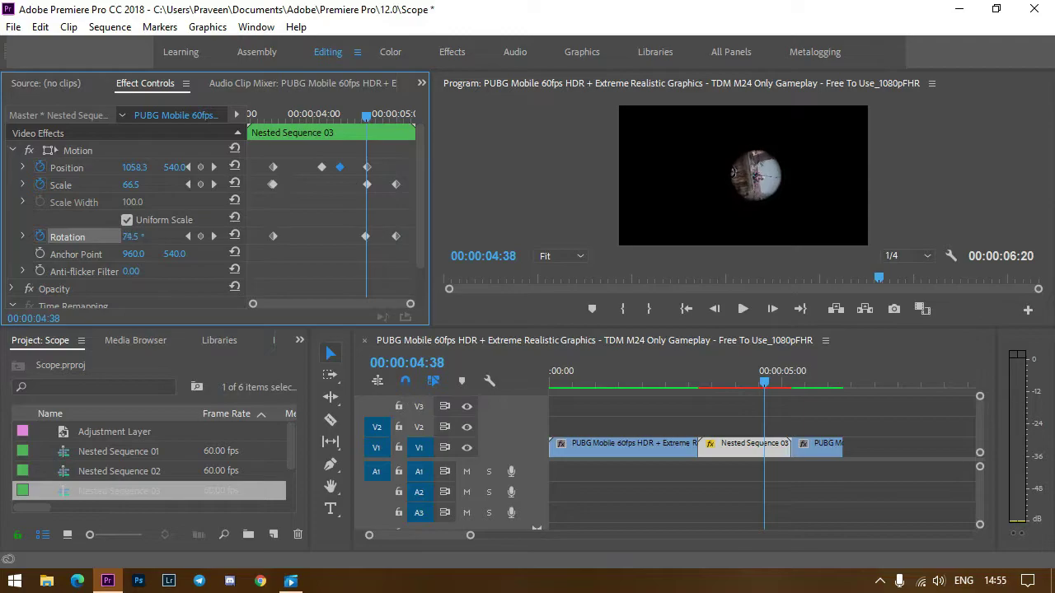
drag(131, 236, 99, 237)
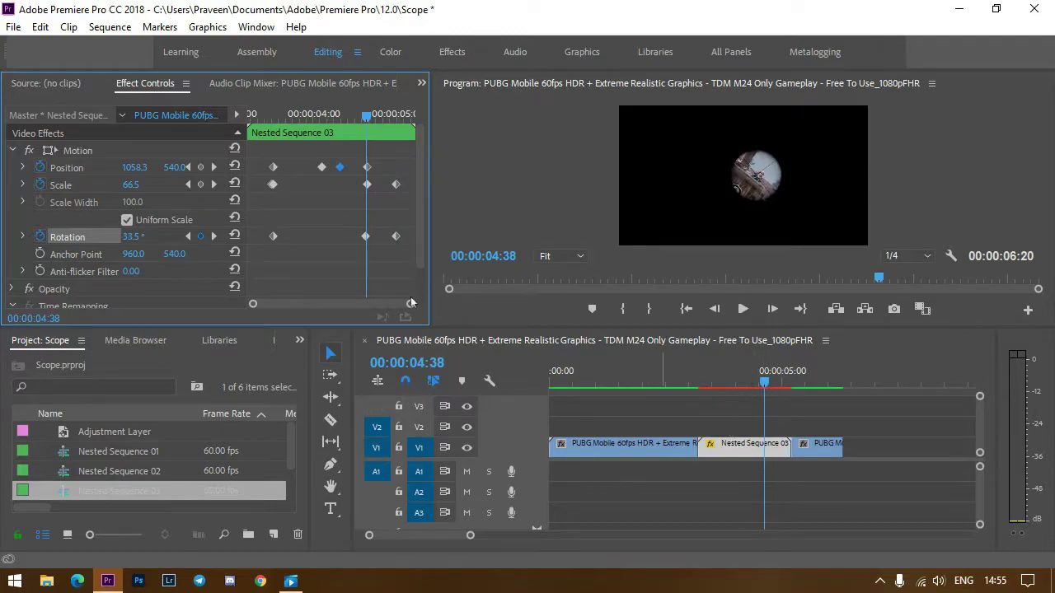
click(23, 167)
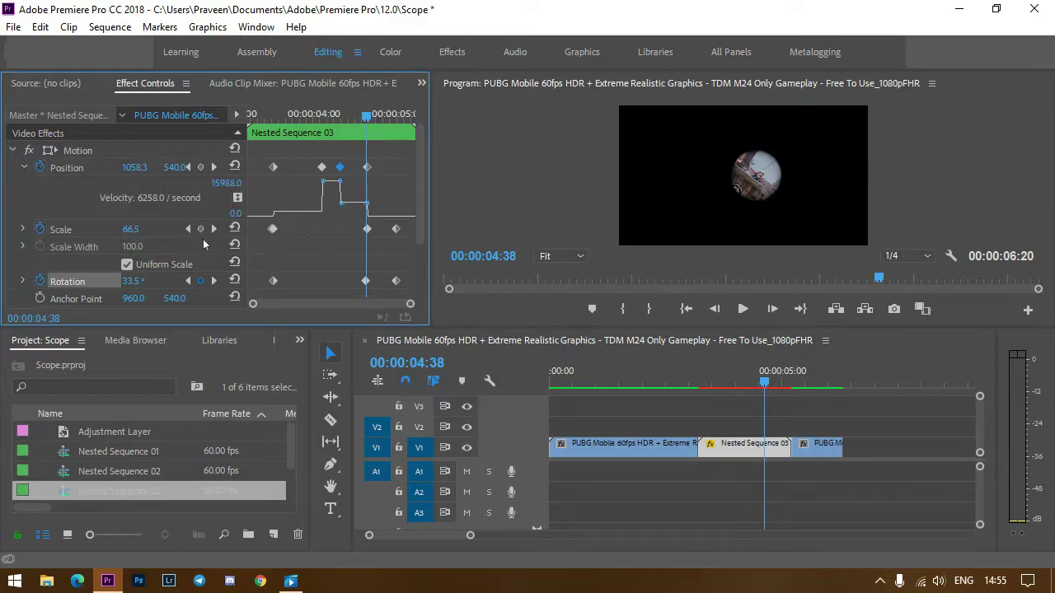
Ease the earlier Position keyframes by pulling their Bezier handles in the velocity graph
click(321, 167)
mouse_move(319, 215)
mouse_down()
mouse_move(293, 216)
mouse_move(316, 218)
mouse_up()
drag(319, 119, 326, 117)
click(339, 167)
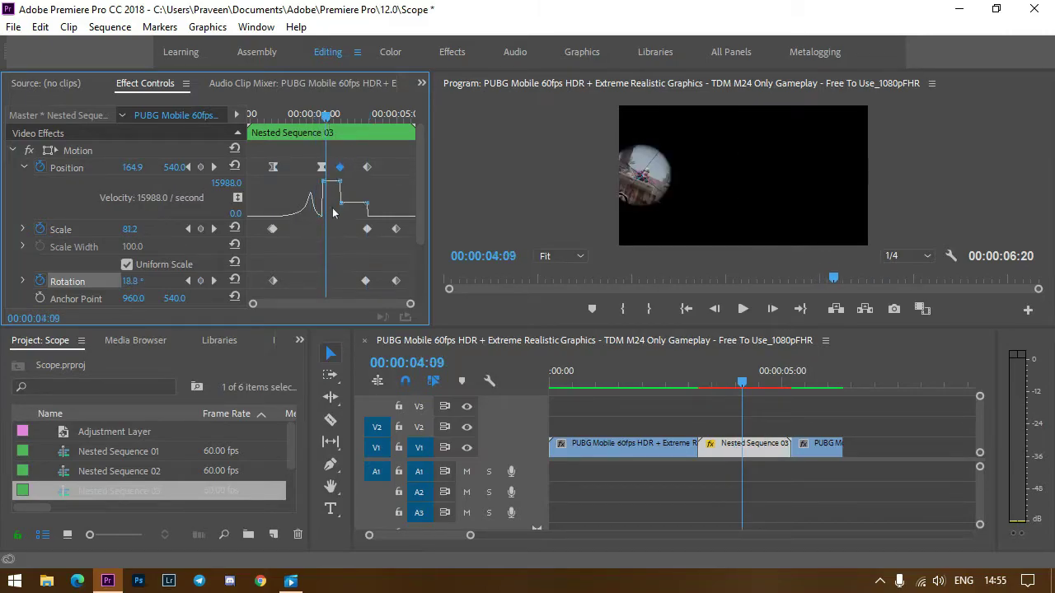
click(337, 202)
drag(340, 188, 330, 216)
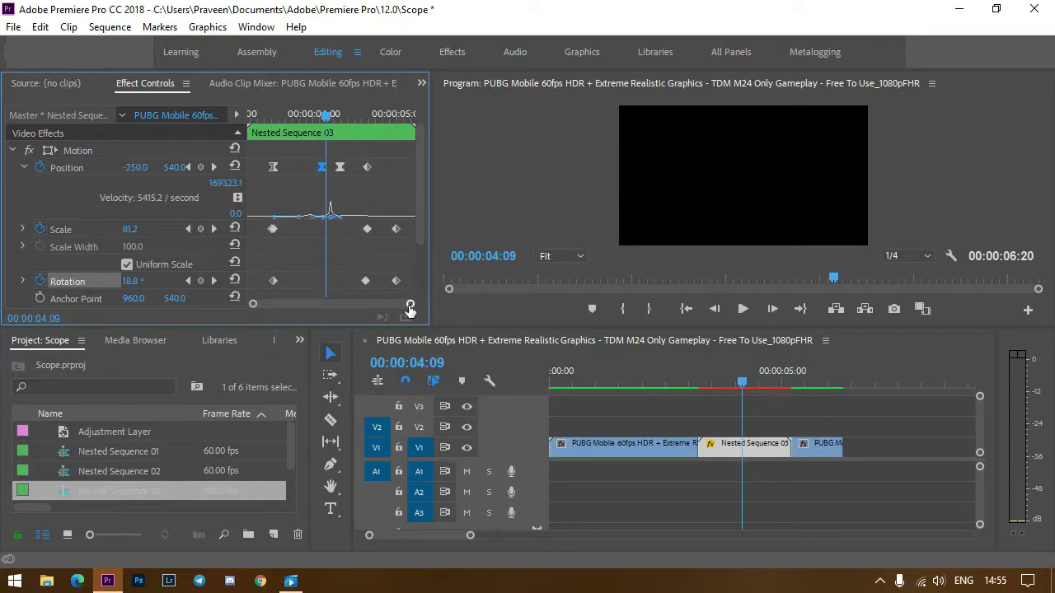
drag(410, 305, 394, 305)
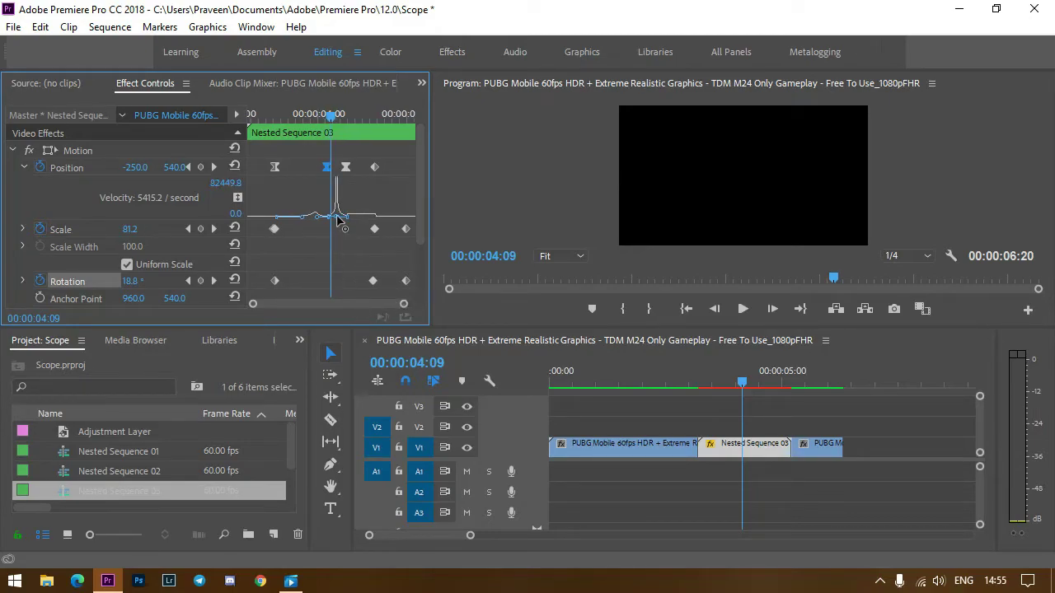
Ease into the 04:38 Position keyframe and play back the scope transition
key(Right)
key(Right)
key(Right)
key(Right)
key(Right)
key(Right)
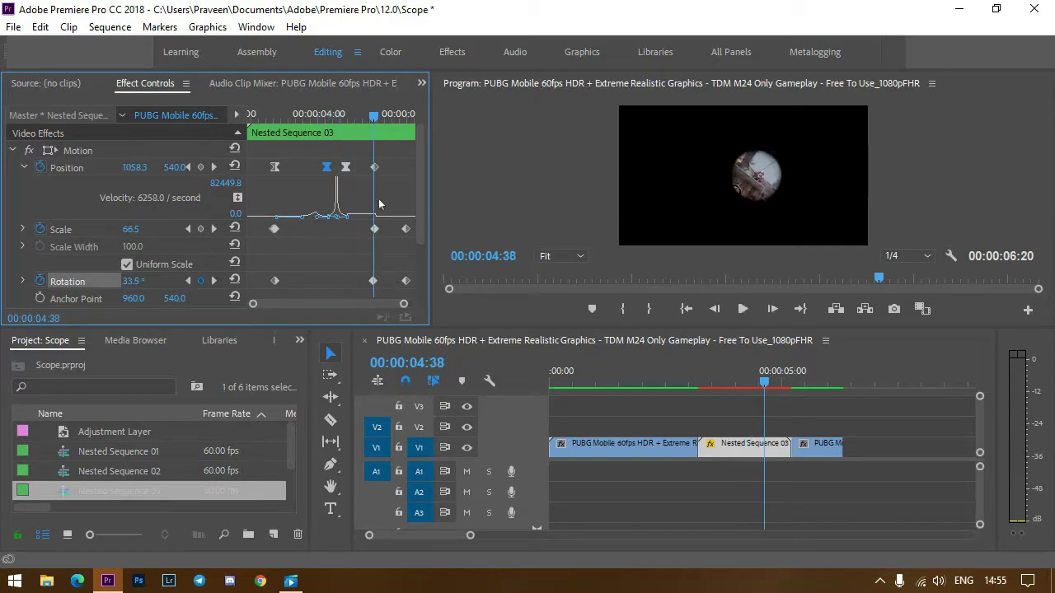
click(375, 168)
mouse_move(374, 215)
mouse_down()
mouse_move(360, 222)
mouse_move(378, 235)
mouse_up()
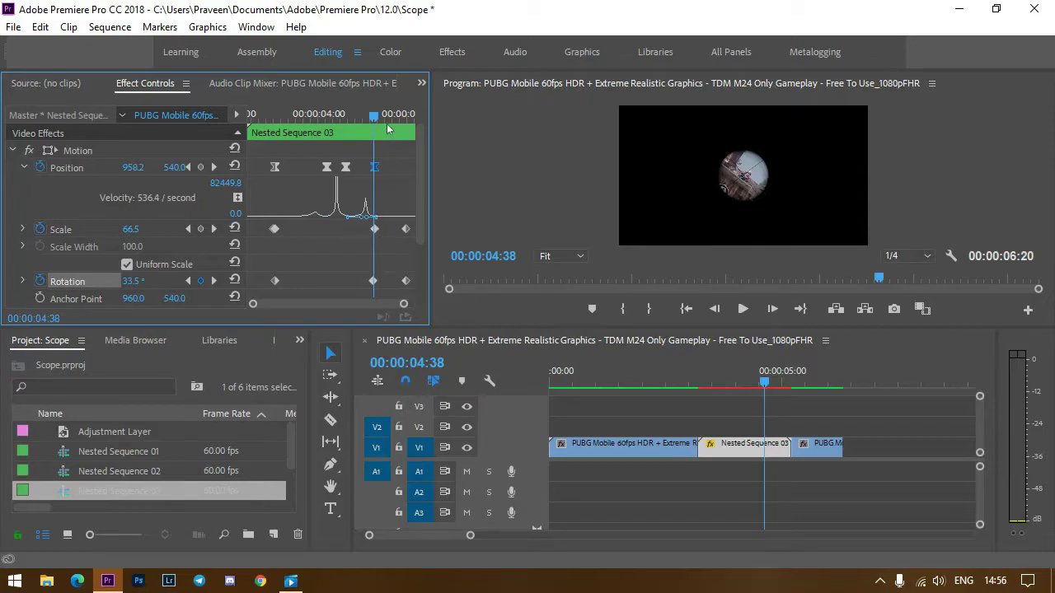
drag(371, 121, 326, 117)
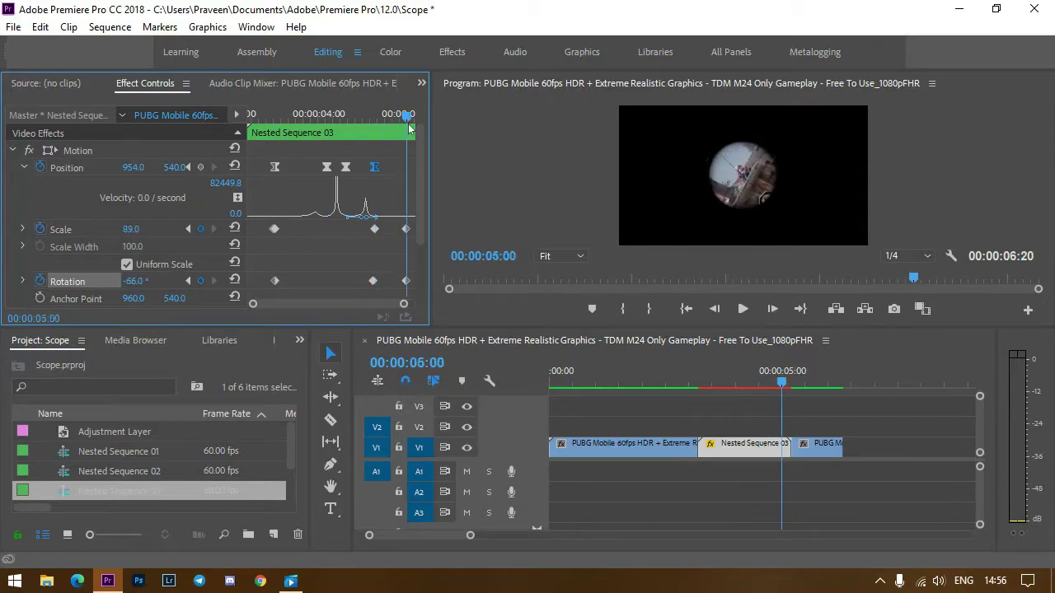
key(space)
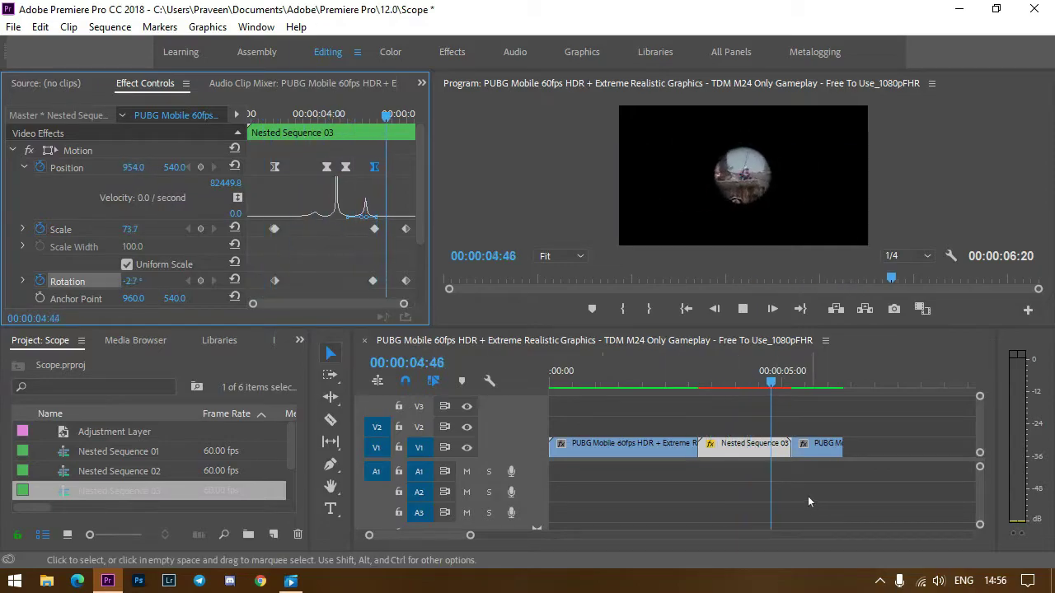
mouse_move(733, 382)
mouse_down()
mouse_move(690, 383)
mouse_move(734, 393)
mouse_move(715, 398)
mouse_up()
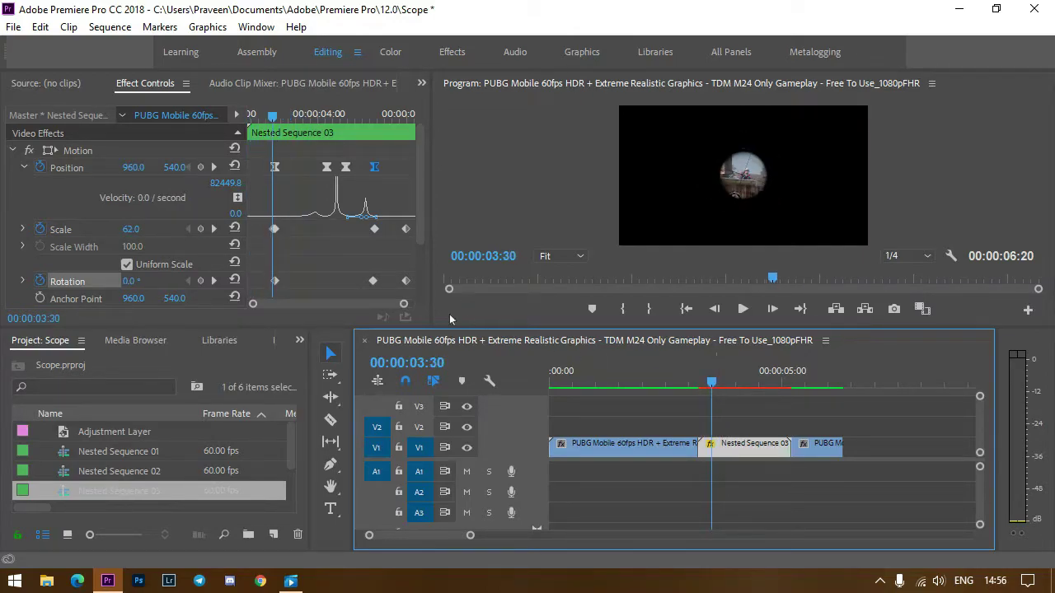
click(277, 228)
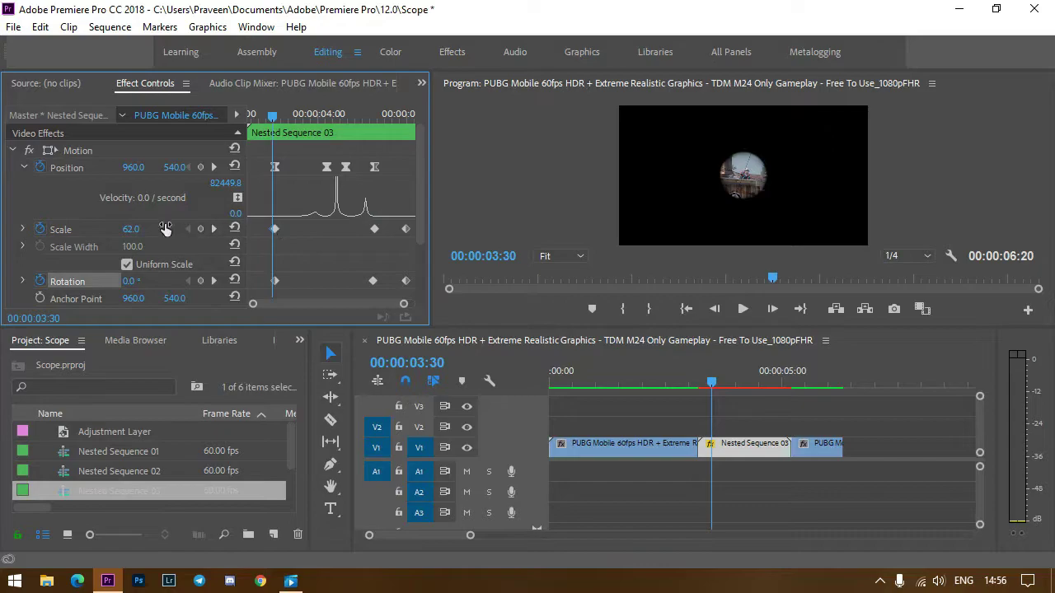
drag(404, 303, 323, 305)
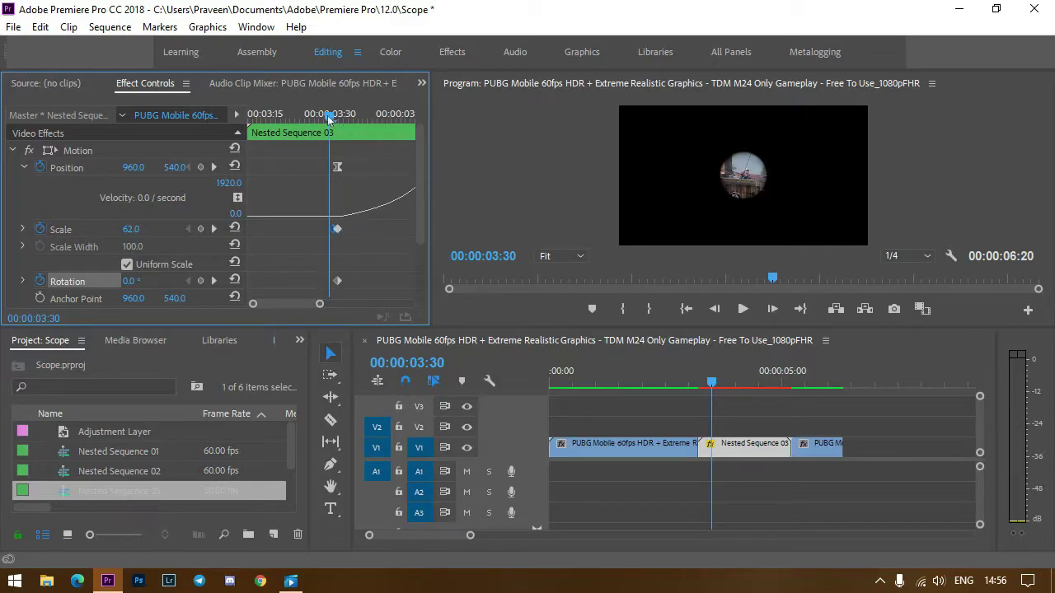
drag(328, 116, 338, 116)
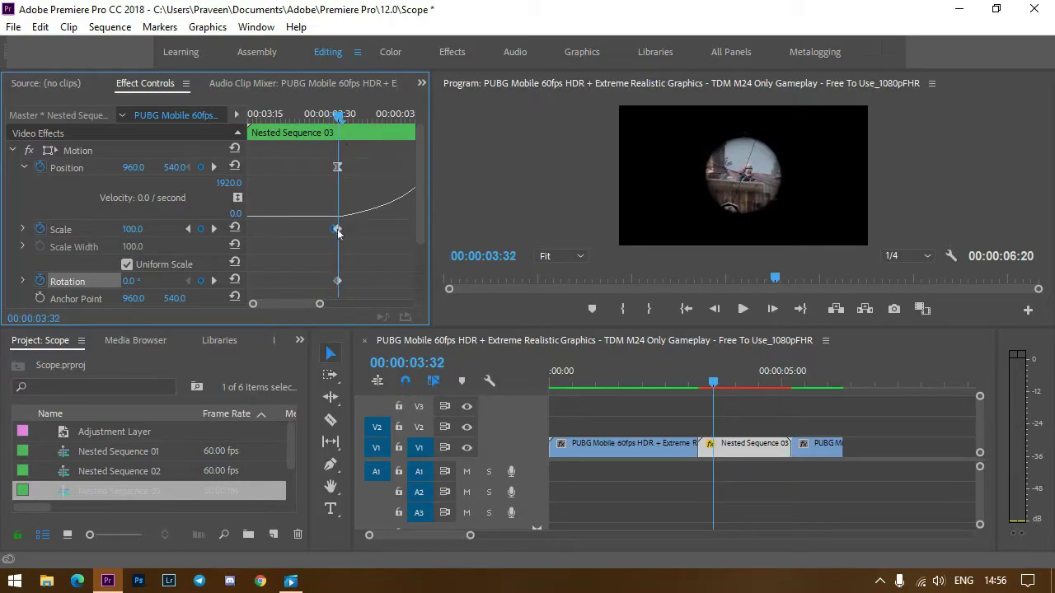
drag(319, 304, 359, 307)
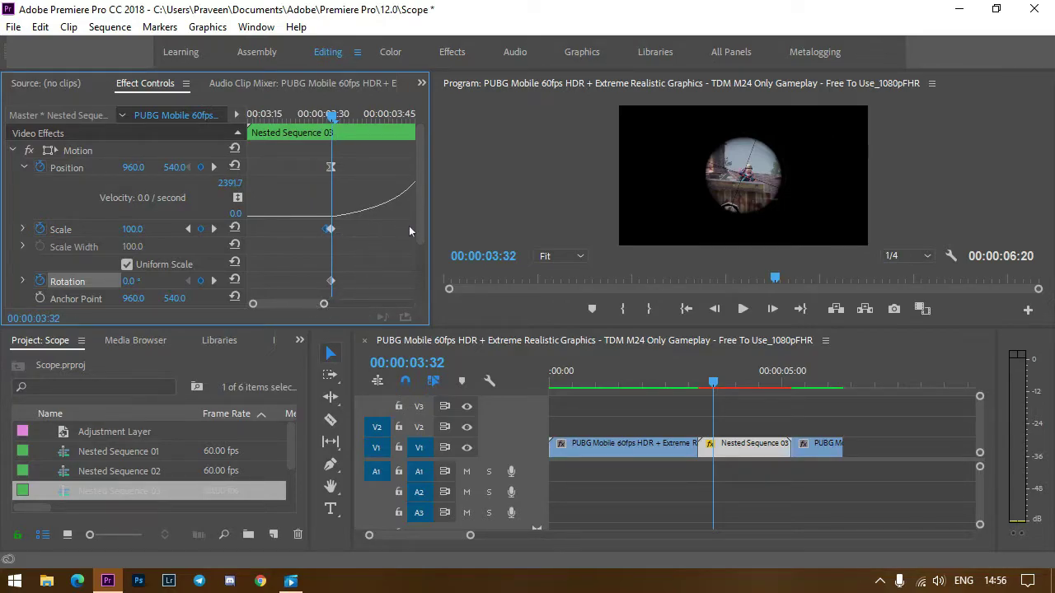
drag(713, 383, 686, 382)
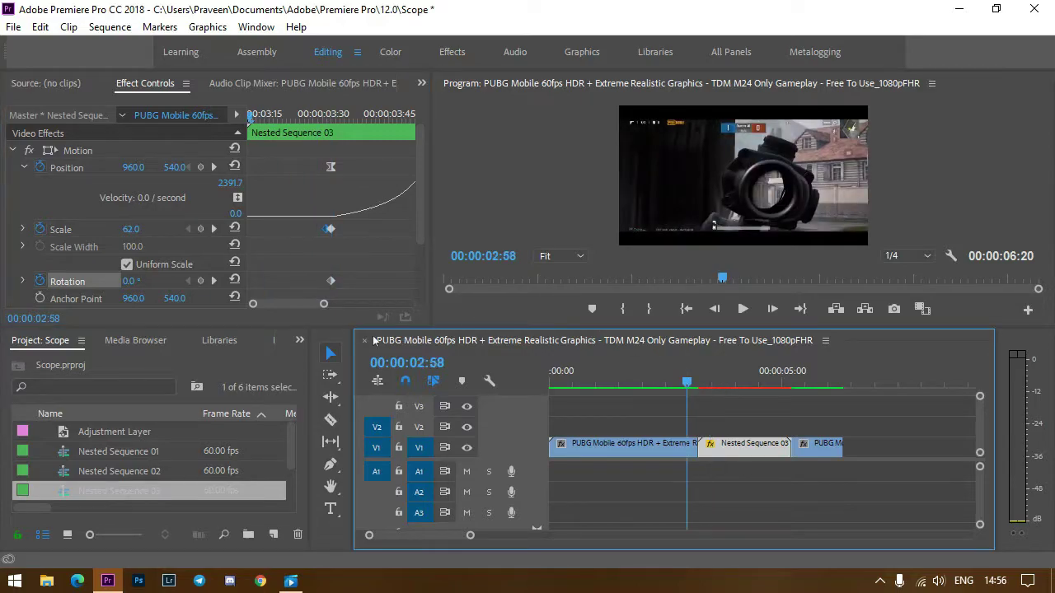
drag(324, 303, 430, 318)
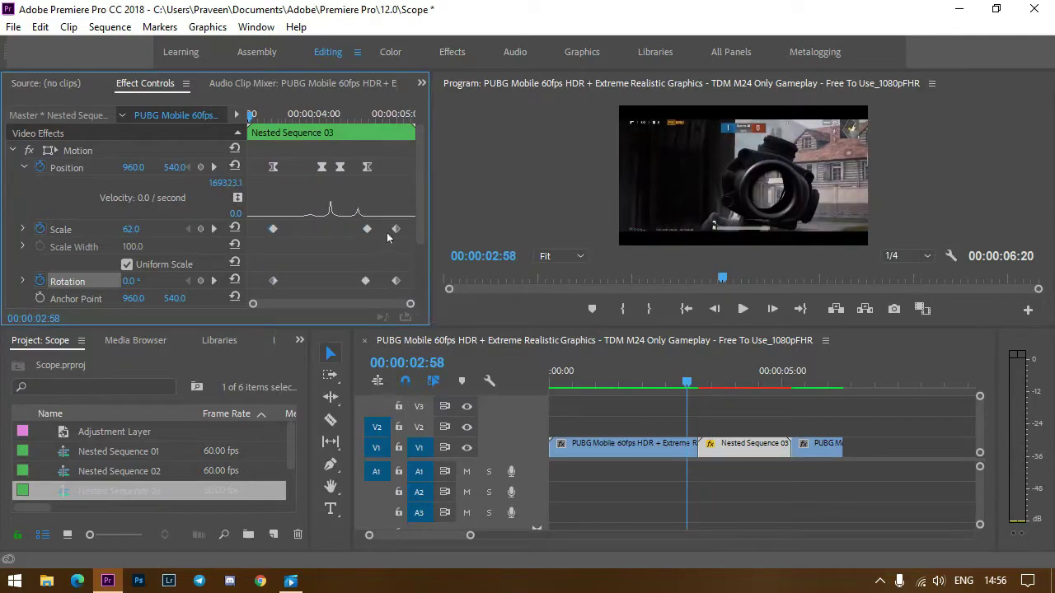
Expose the Rotation speed graph and drag its handles to ease the scope clip's last two rotation keyframes
scroll(72, 221, down, 1)
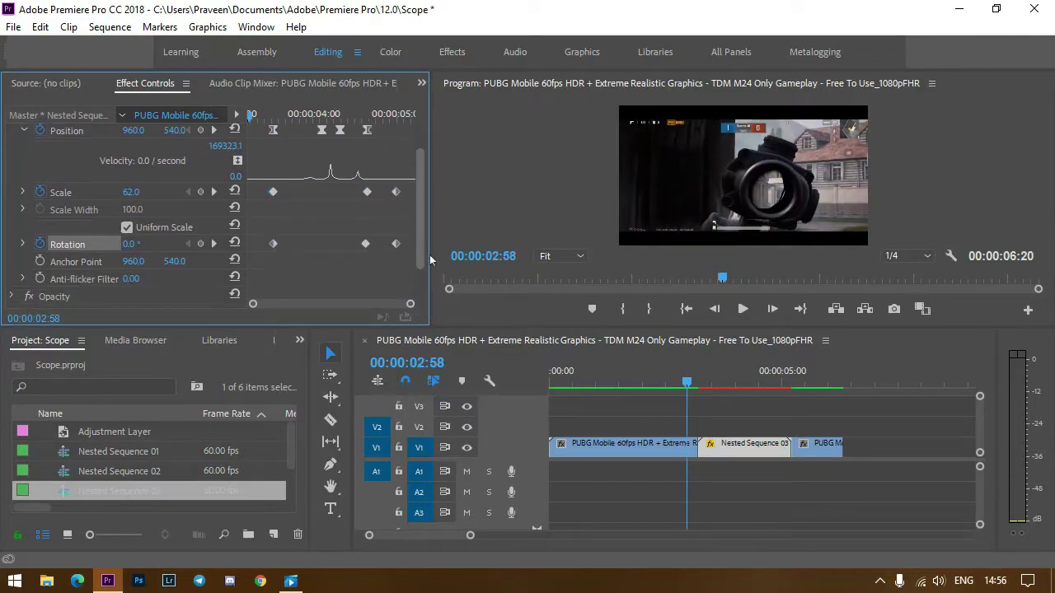
click(23, 192)
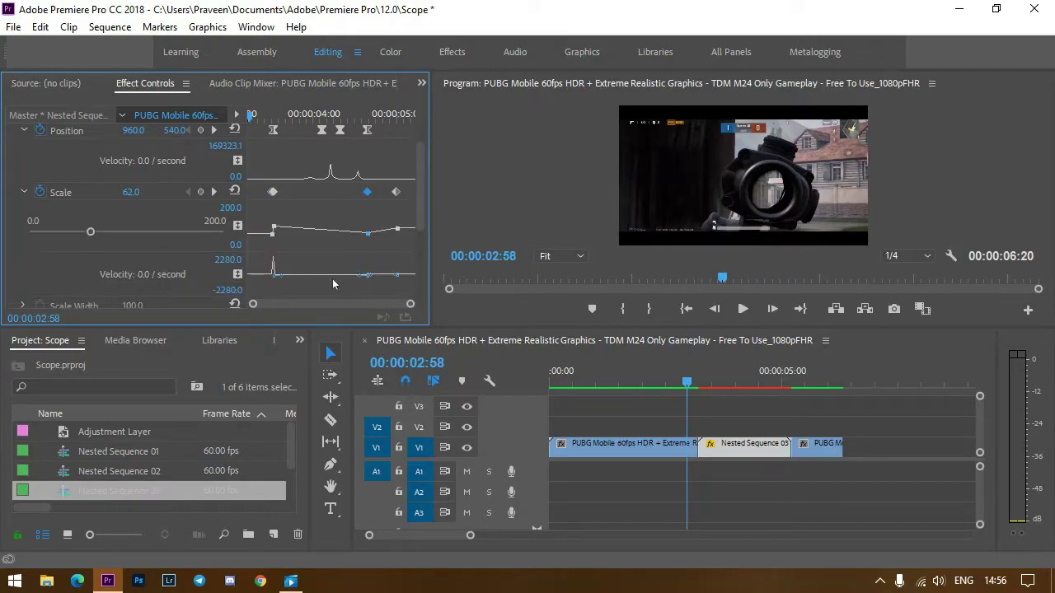
click(23, 193)
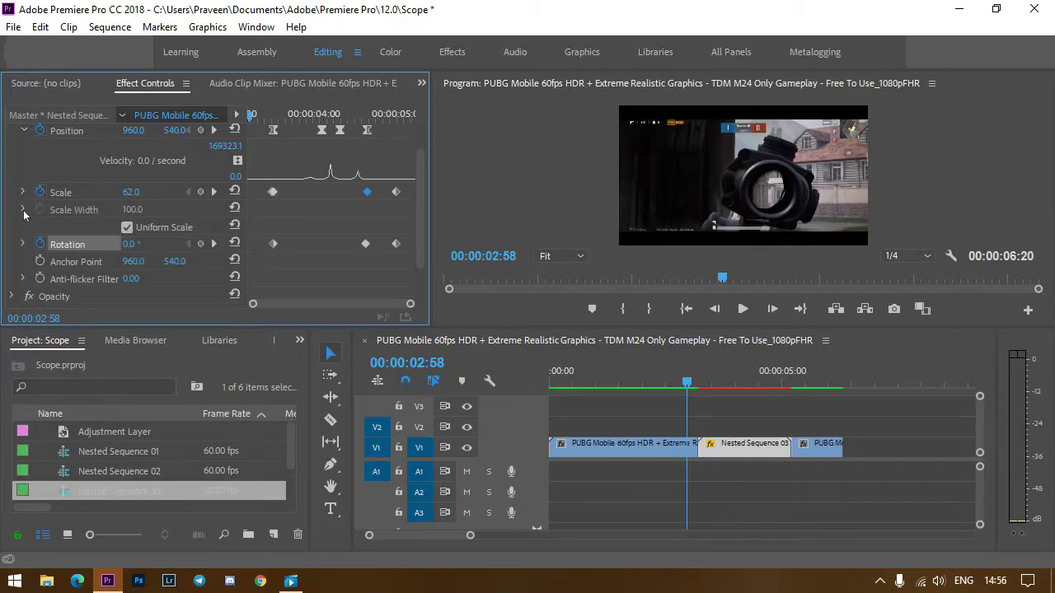
click(23, 244)
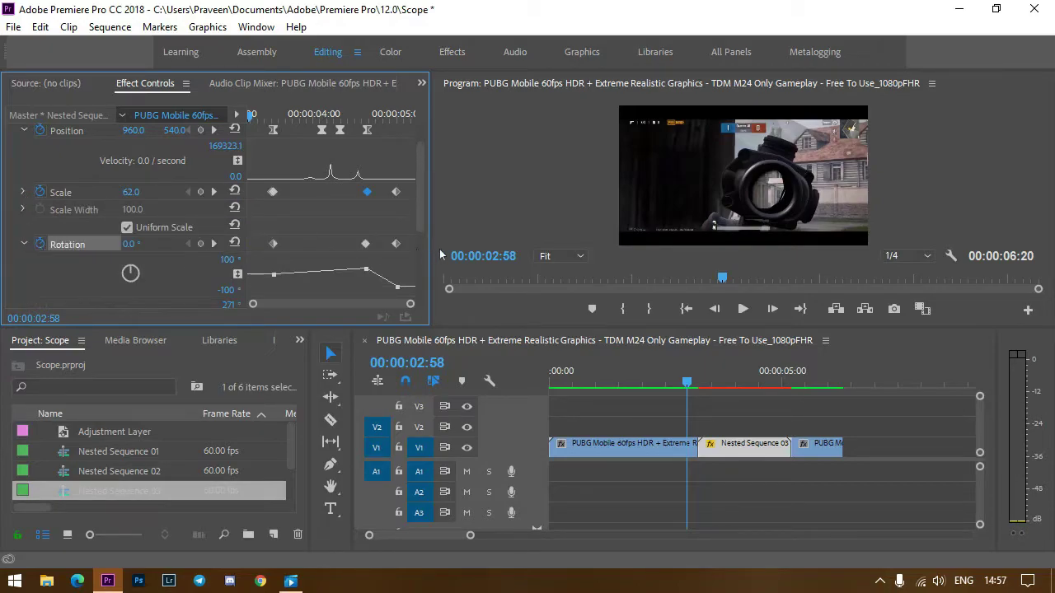
scroll(418, 223, down, 3)
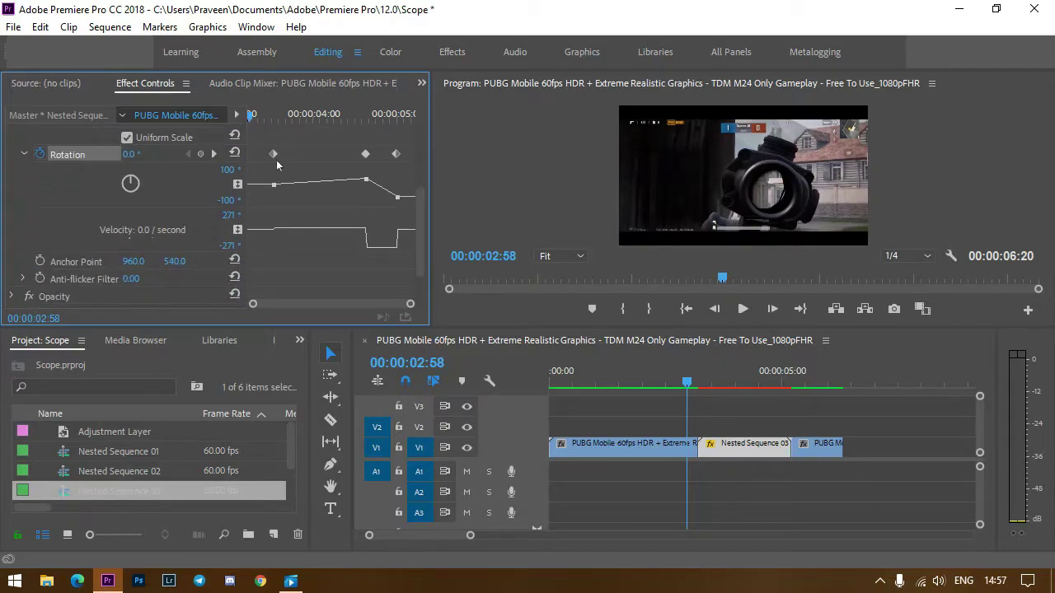
click(272, 154)
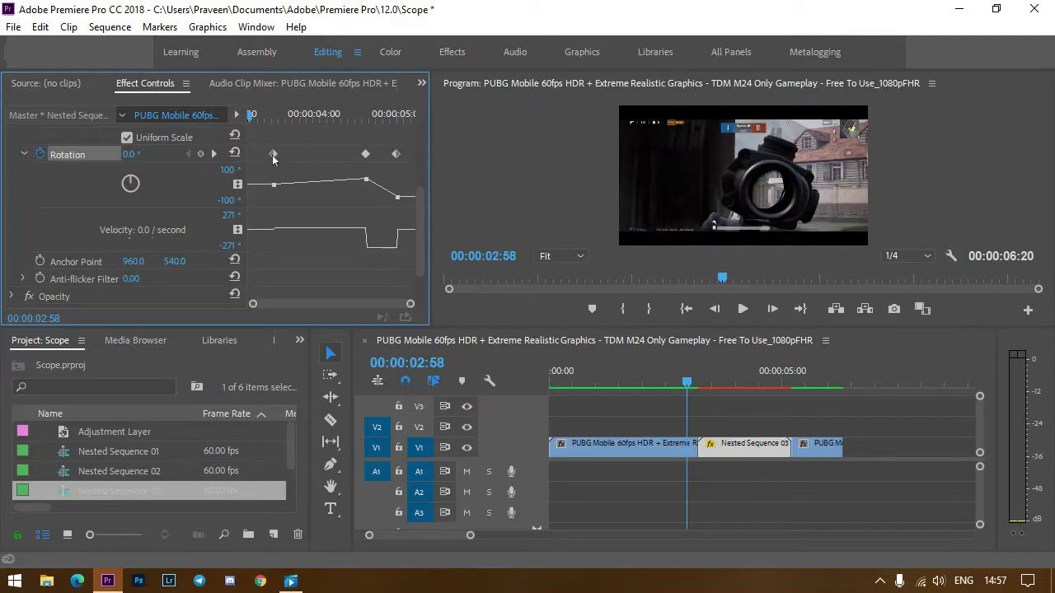
click(396, 154)
drag(368, 251, 404, 259)
mouse_move(395, 246)
mouse_down()
mouse_move(394, 263)
mouse_move(388, 253)
mouse_up()
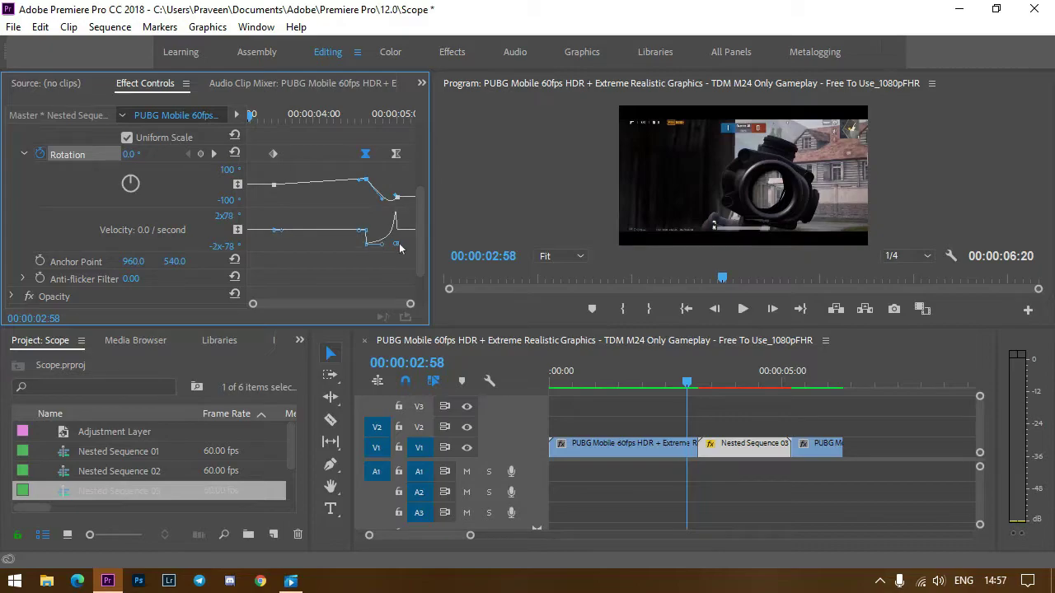
Preview the scope spin from 00:00:01:49, stopping near 00:00:02:55
drag(684, 384, 632, 397)
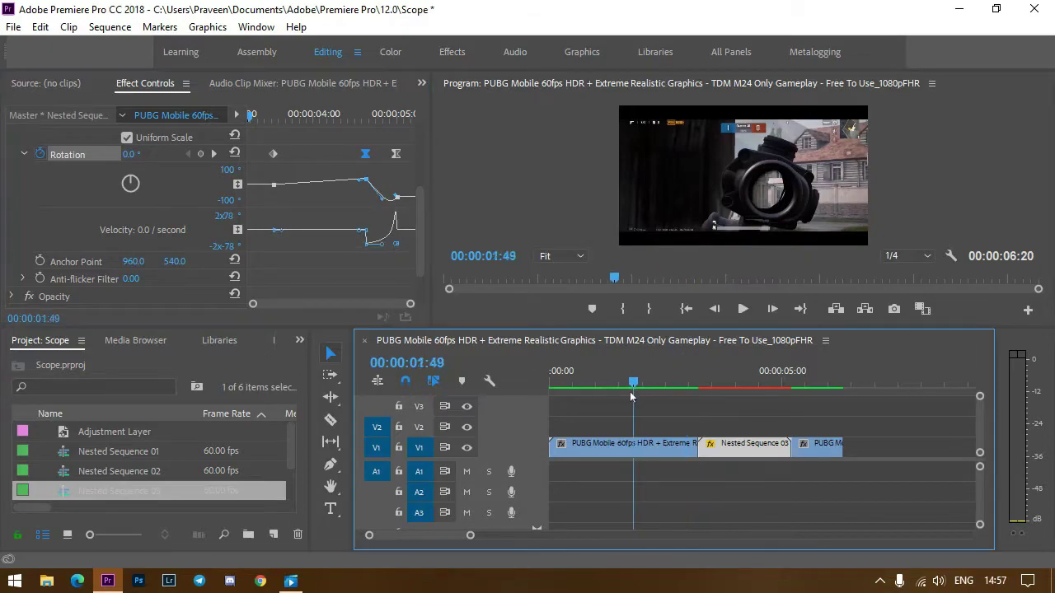
click(732, 486)
key(space)
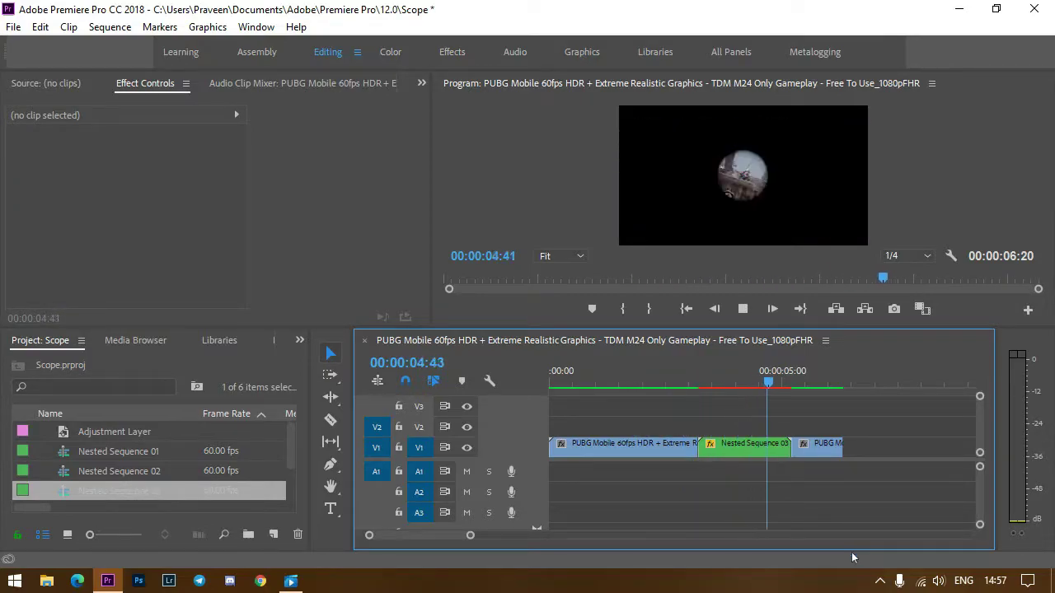
click(745, 383)
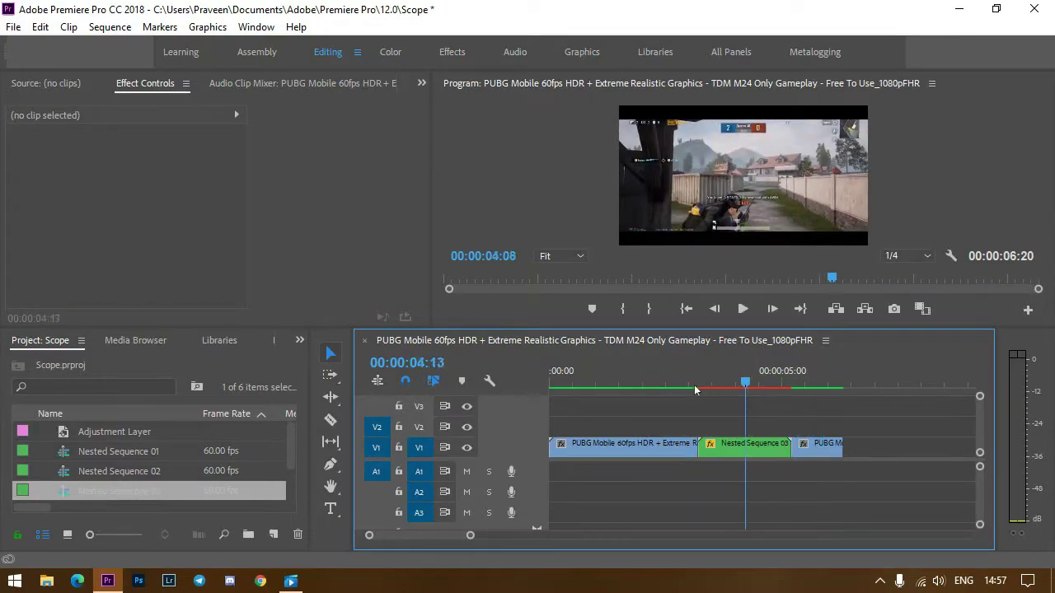
click(684, 385)
Render the Nested Sequence 03 clip with Sequence > Render Selection
click(760, 451)
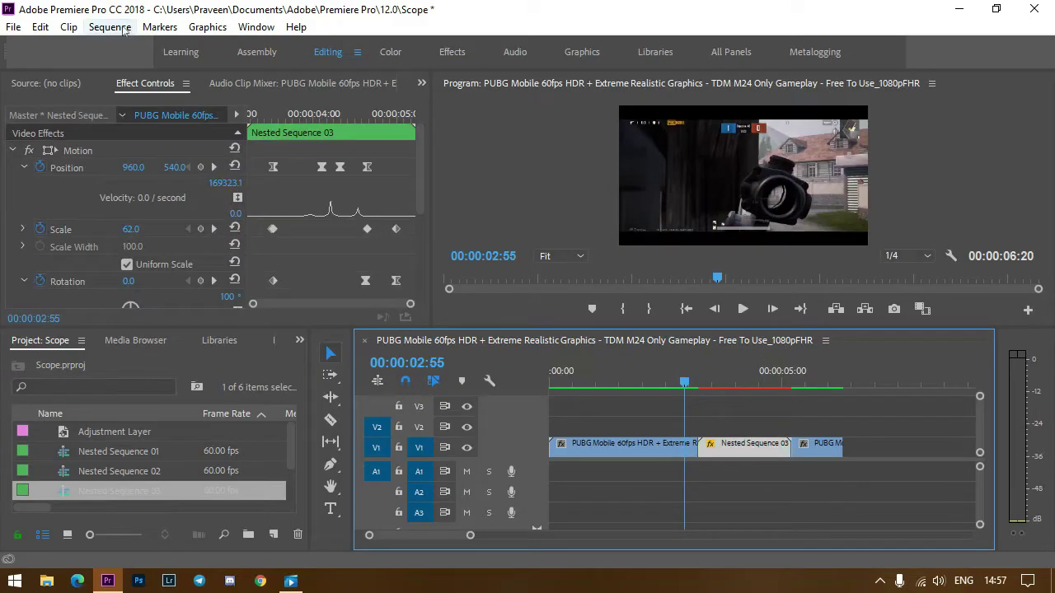
click(110, 27)
click(181, 100)
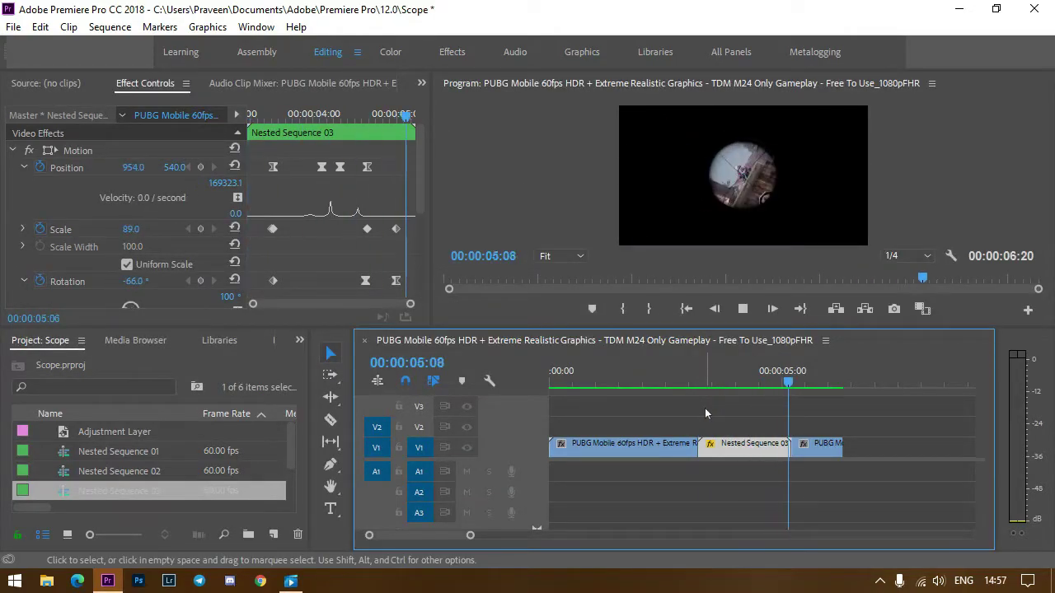
Play back the rendered transition from about 00:00:02:16 to 00:00:05:03
drag(740, 381, 668, 382)
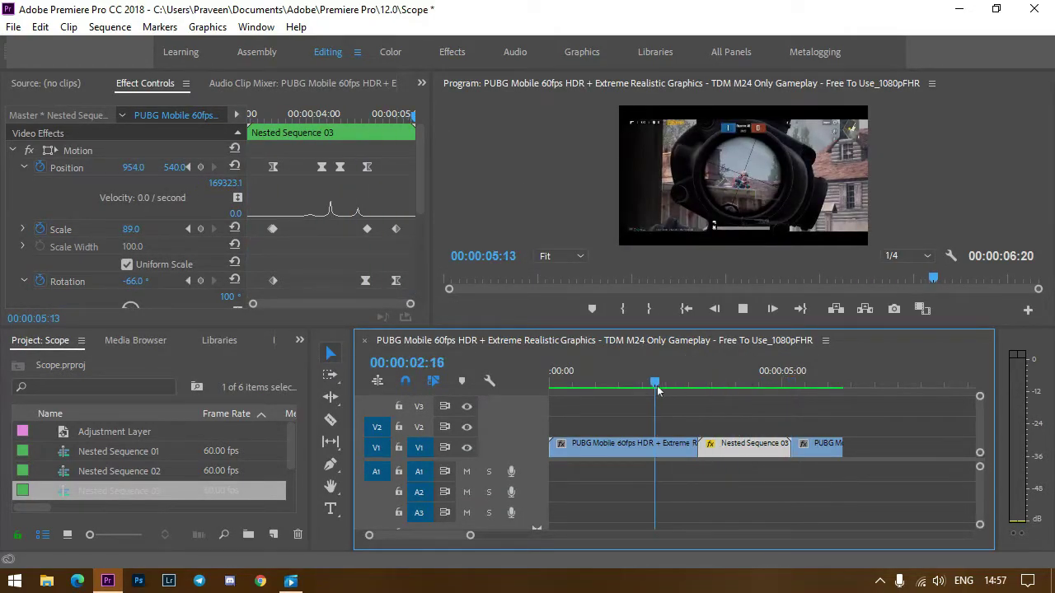
click(746, 504)
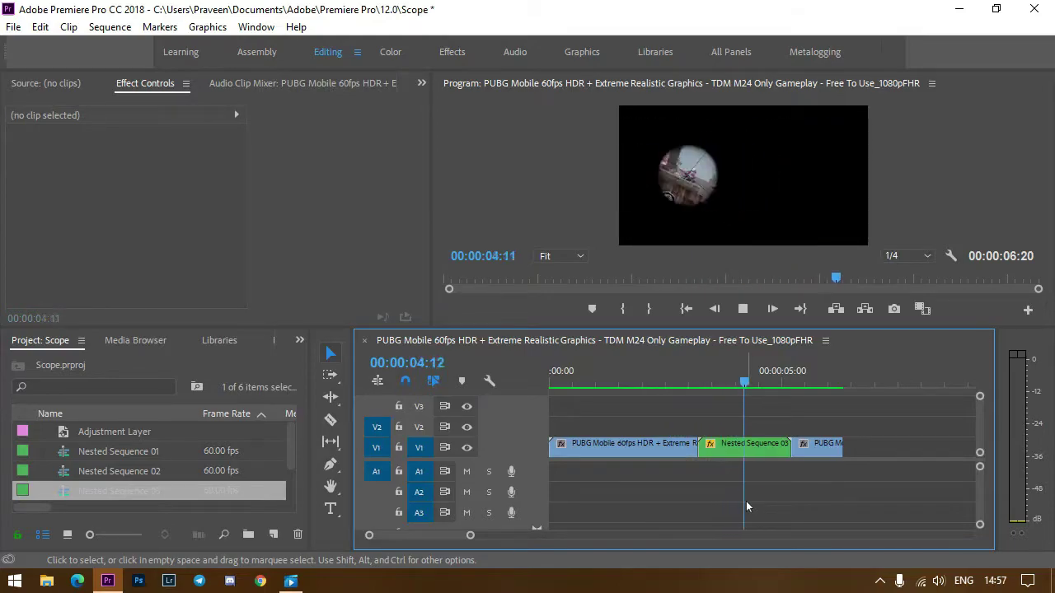
key(space)
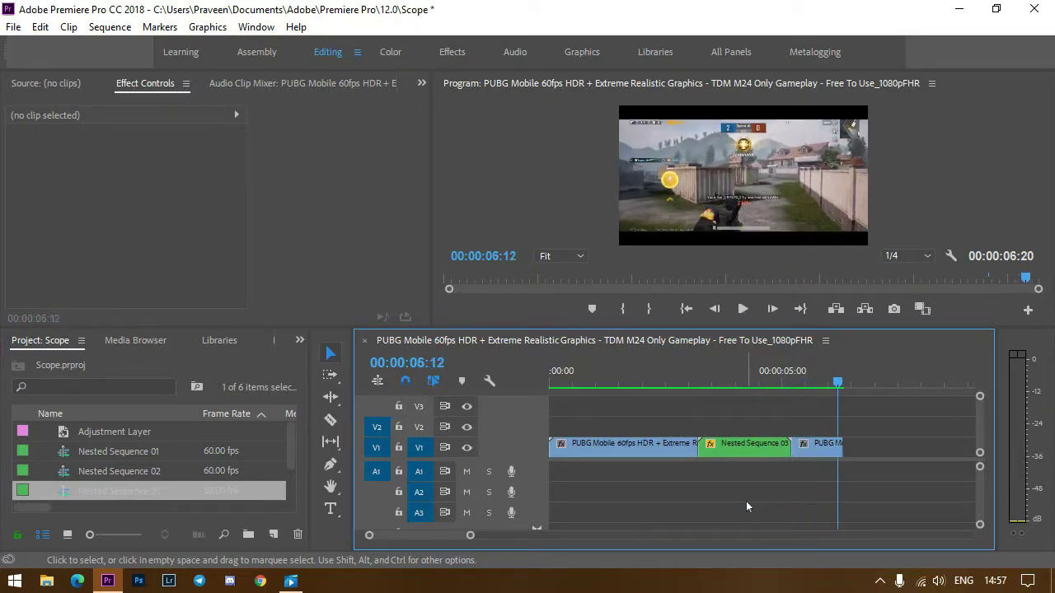
drag(776, 386, 786, 382)
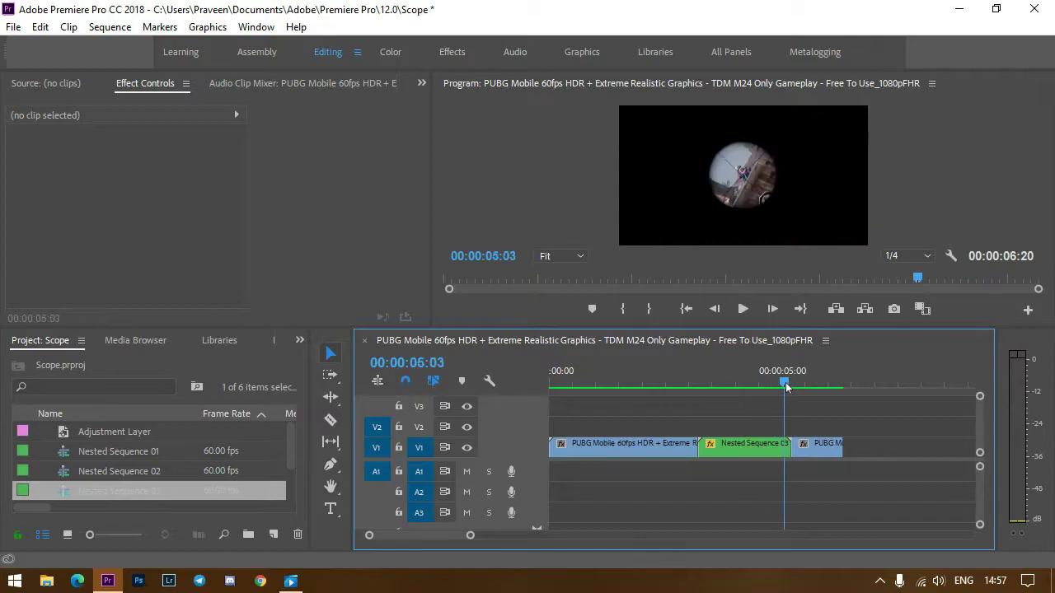
Drag the last Scale and Rotation keyframes of Nested Sequence 03 right to the clip end
click(753, 445)
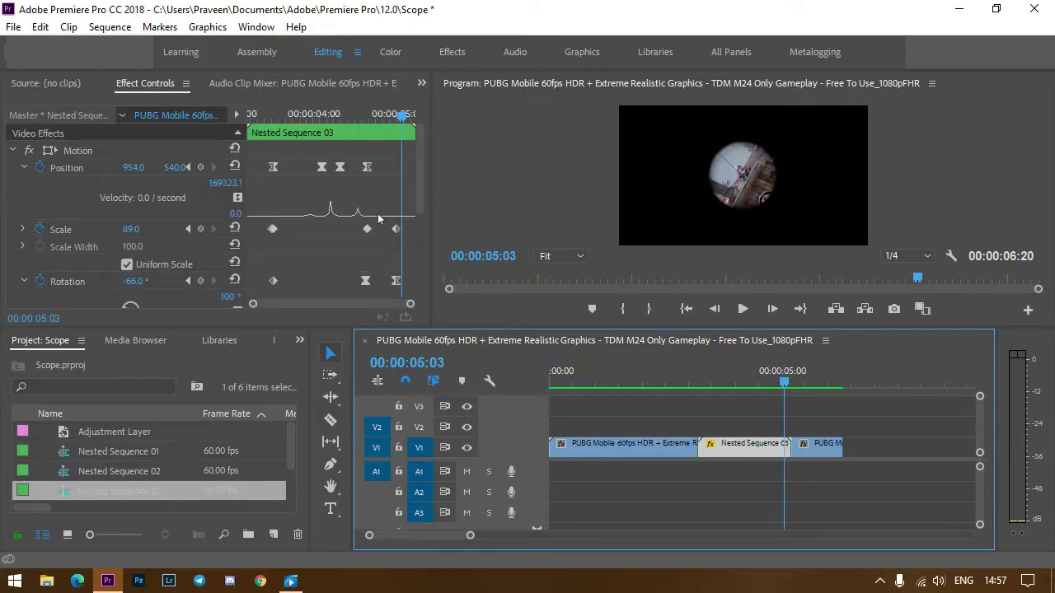
click(393, 303)
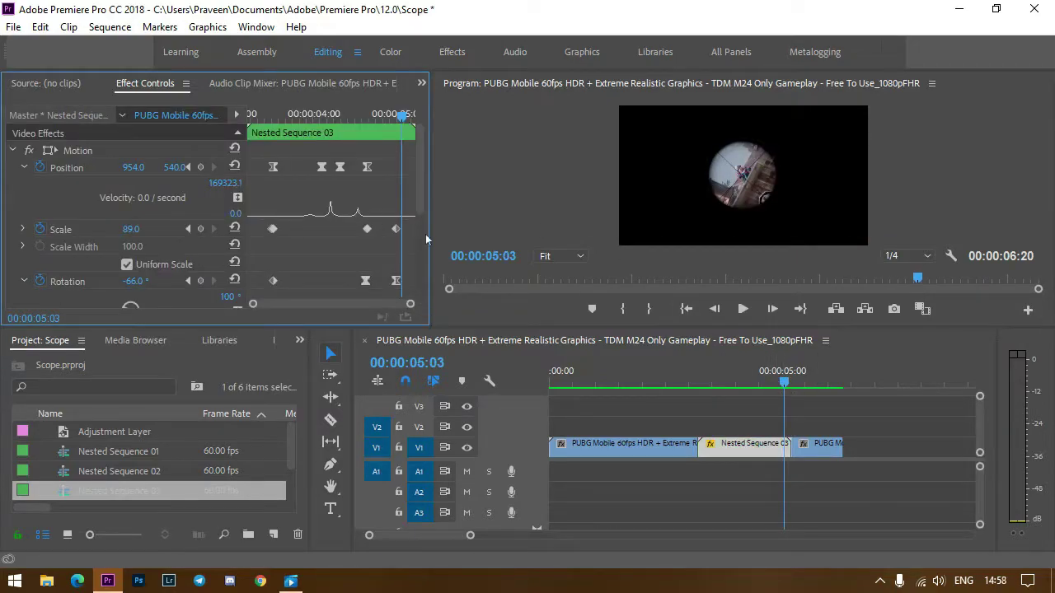
drag(395, 229, 410, 232)
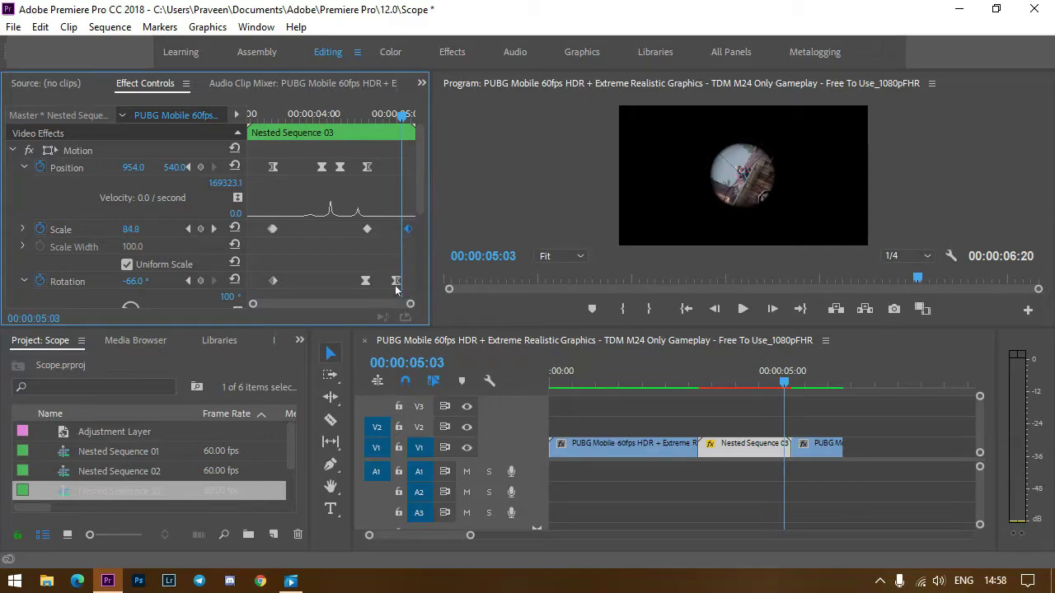
drag(397, 281, 409, 282)
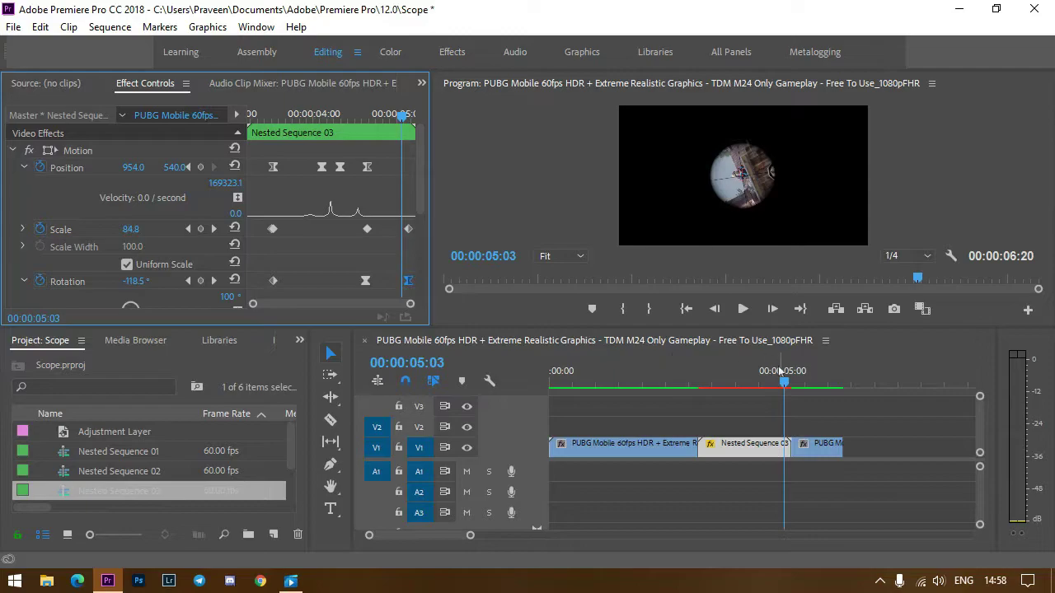
Play the sequence from 00:00:02:30 to check the longer spin to -118.5°
click(795, 498)
key(j)
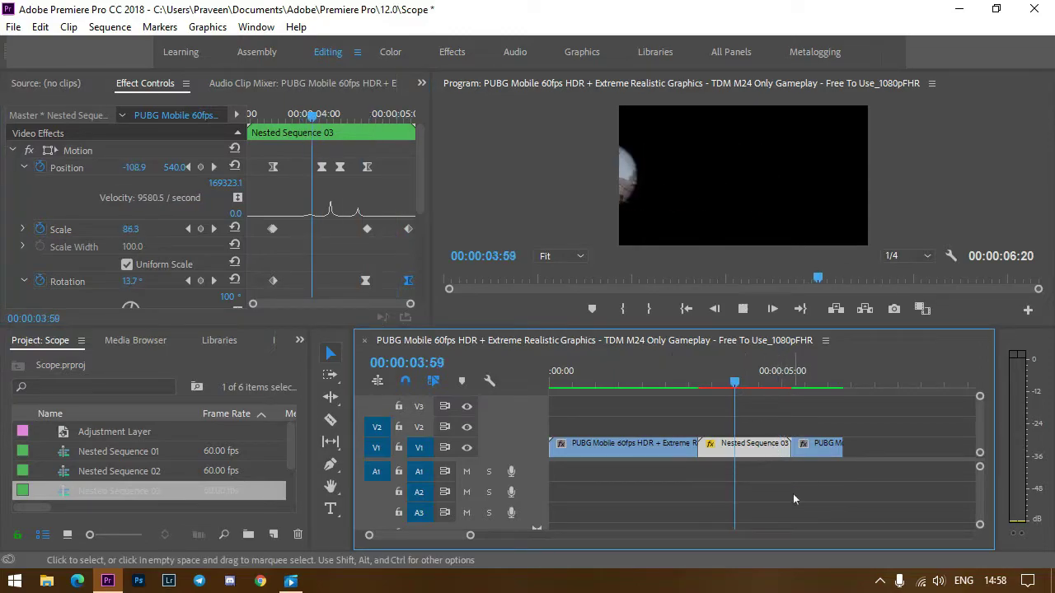
click(793, 494)
key(l)
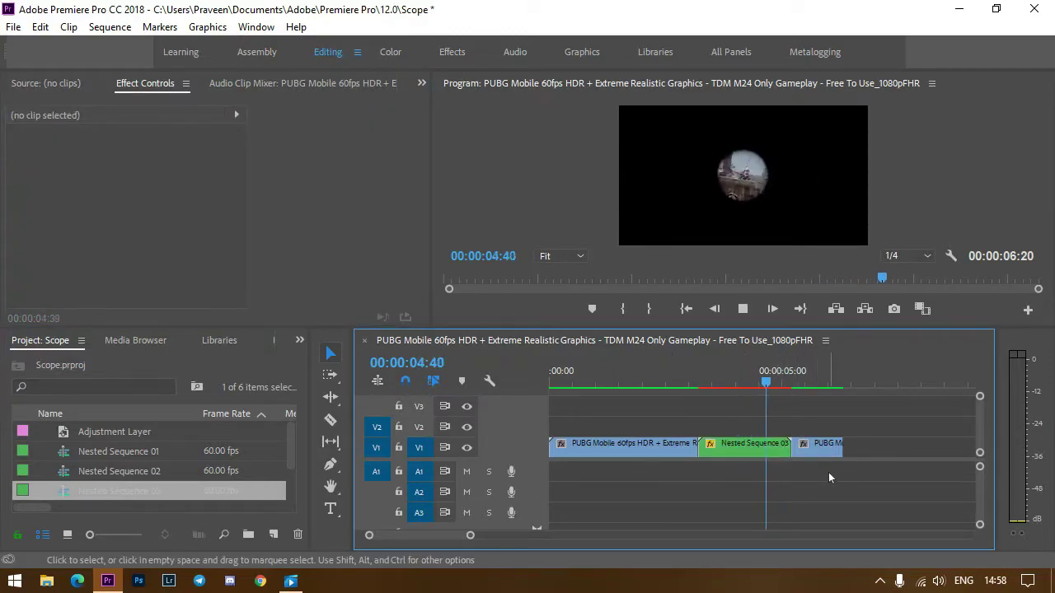
drag(702, 382, 667, 384)
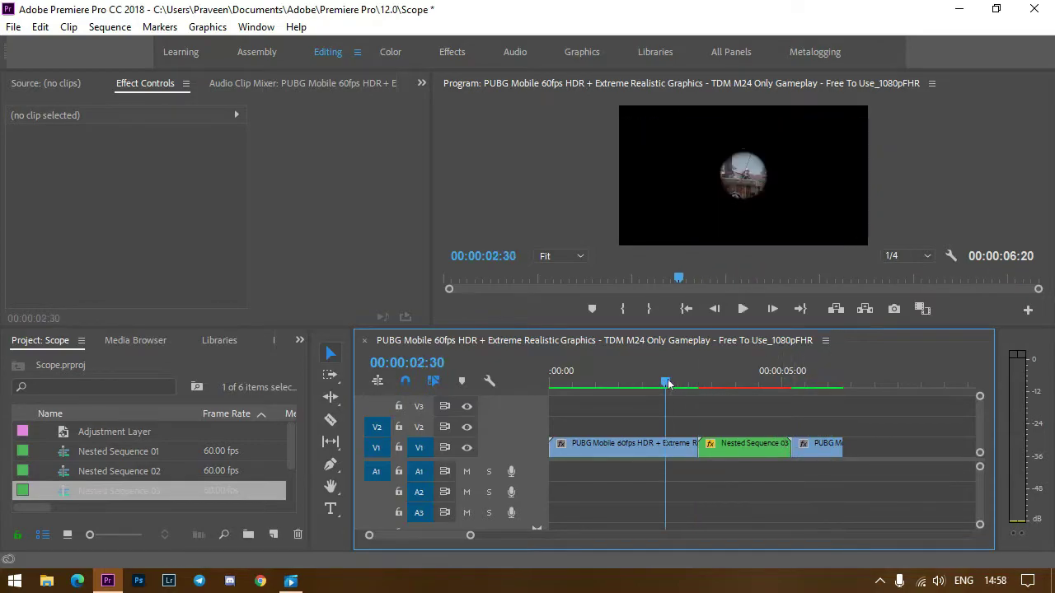
key(l)
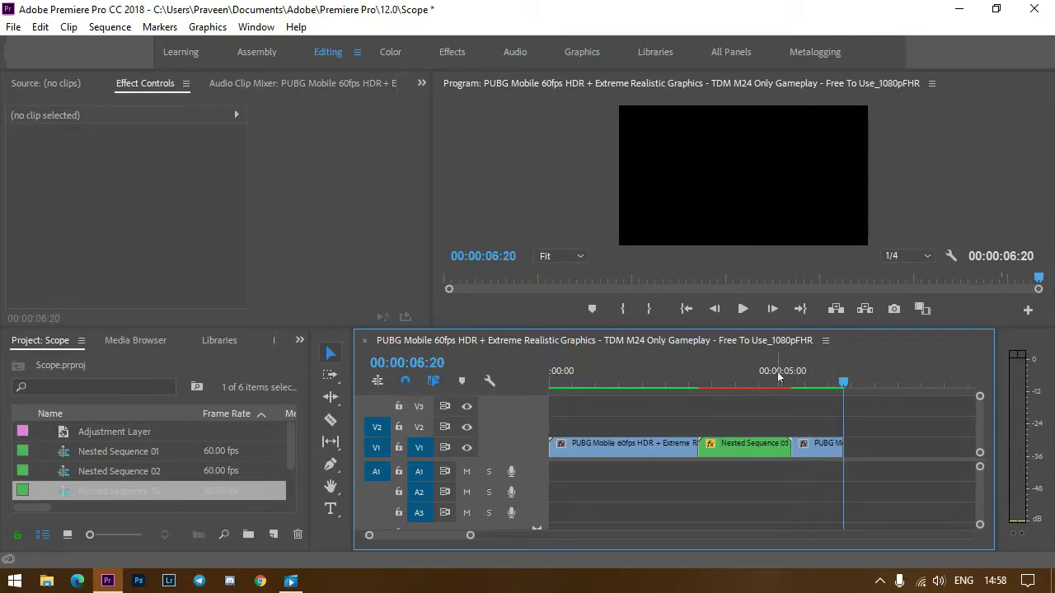
At the scope clip's last keyframe, 00:00:05:08, set Scale to 165
drag(778, 383, 783, 384)
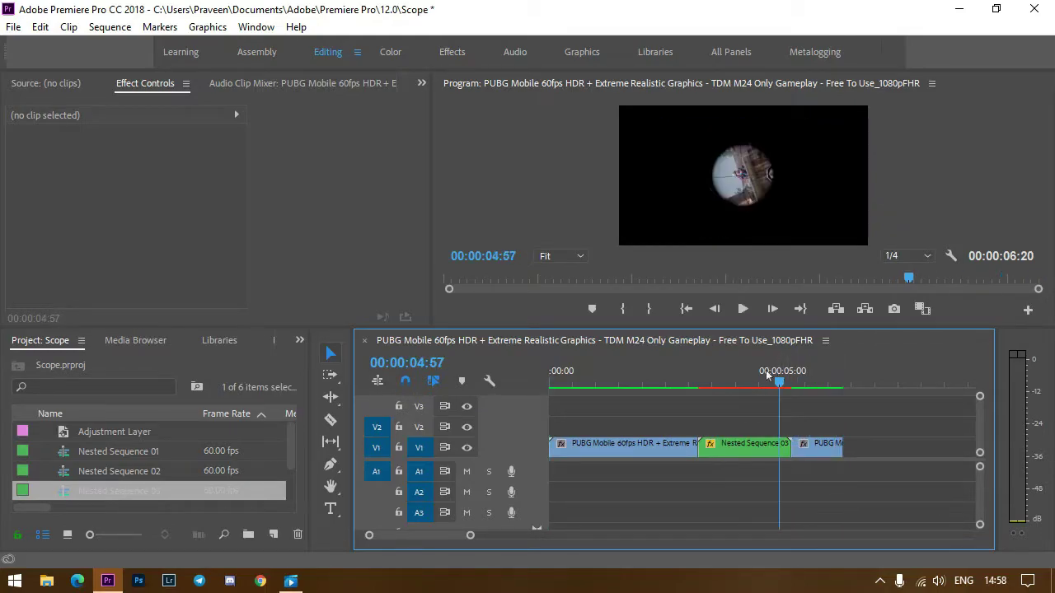
click(745, 444)
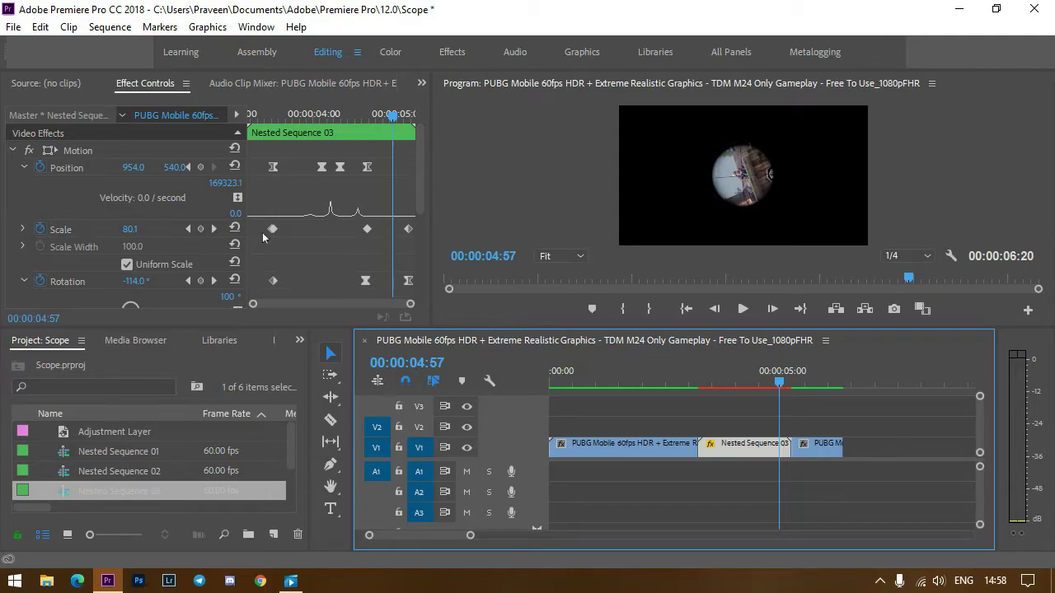
drag(394, 116, 412, 123)
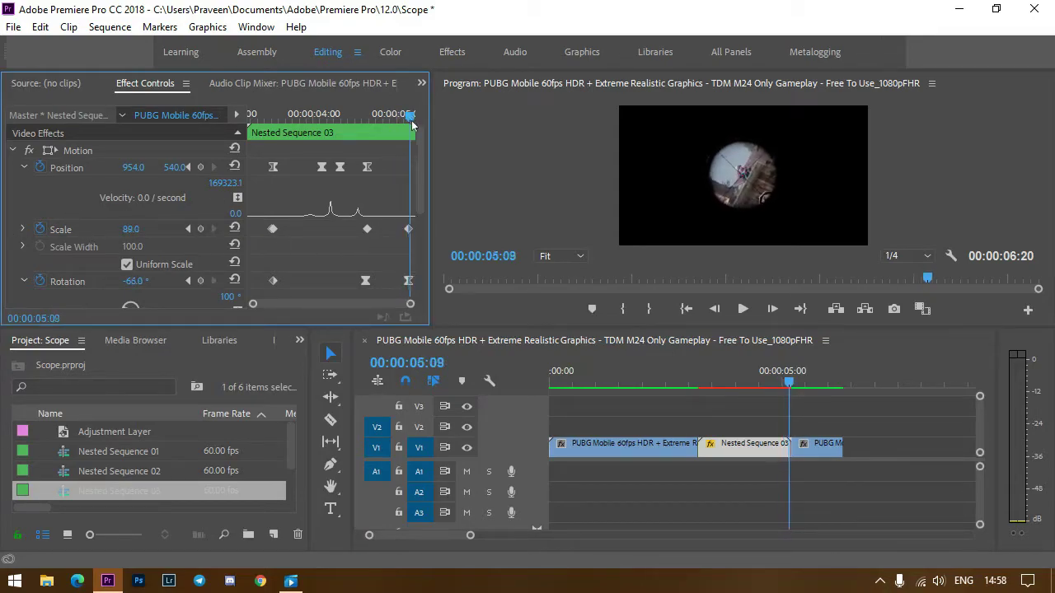
drag(137, 232, 199, 233)
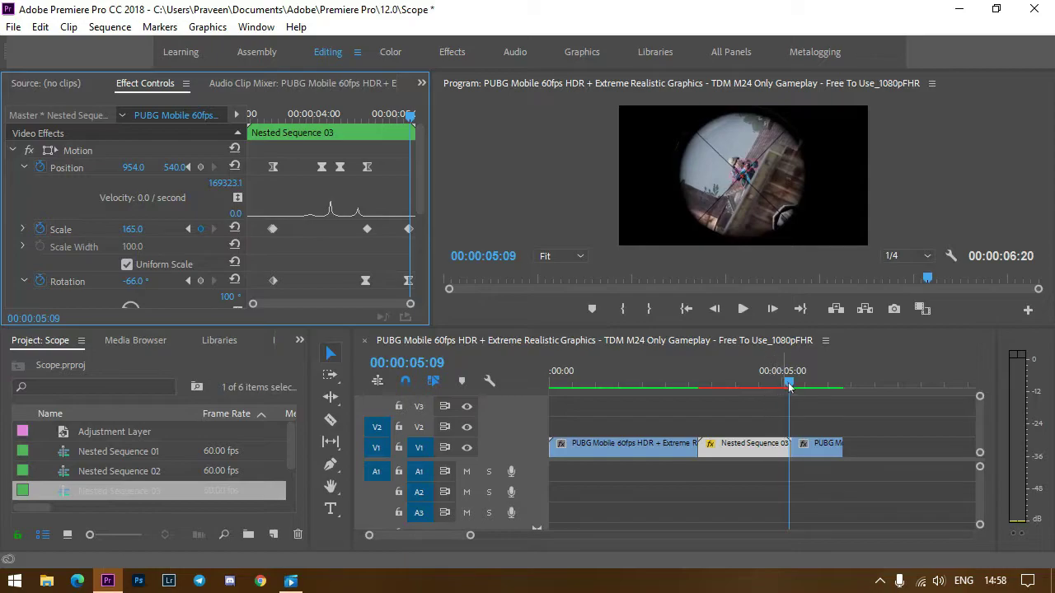
Preview the bigger scope from about 00:00:04:50, then render previews with Sequence > Render In to Out
mouse_move(787, 384)
mouse_down()
mouse_move(775, 408)
mouse_move(707, 416)
mouse_up()
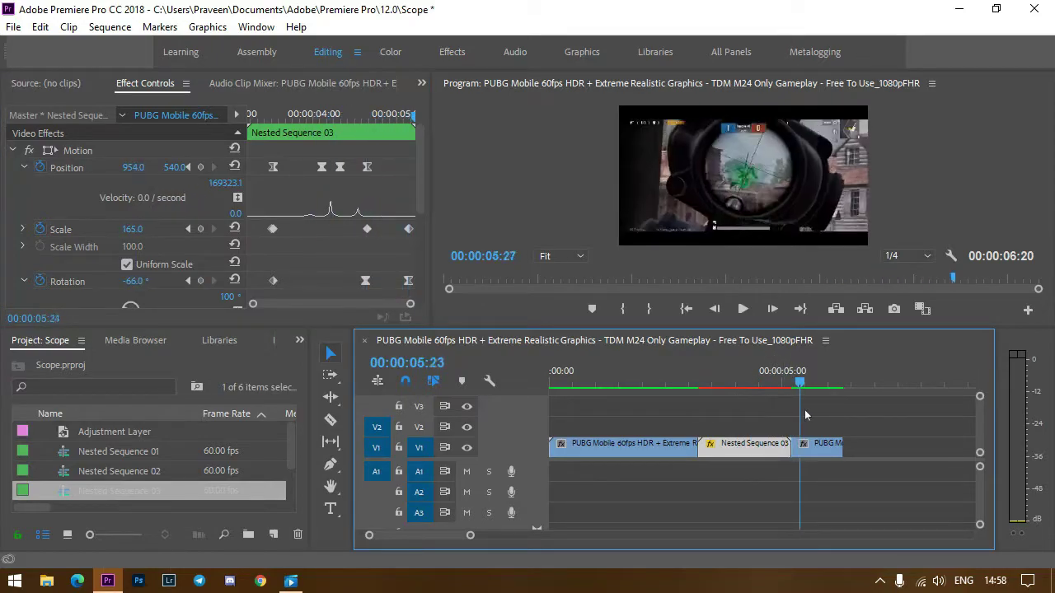
key(space)
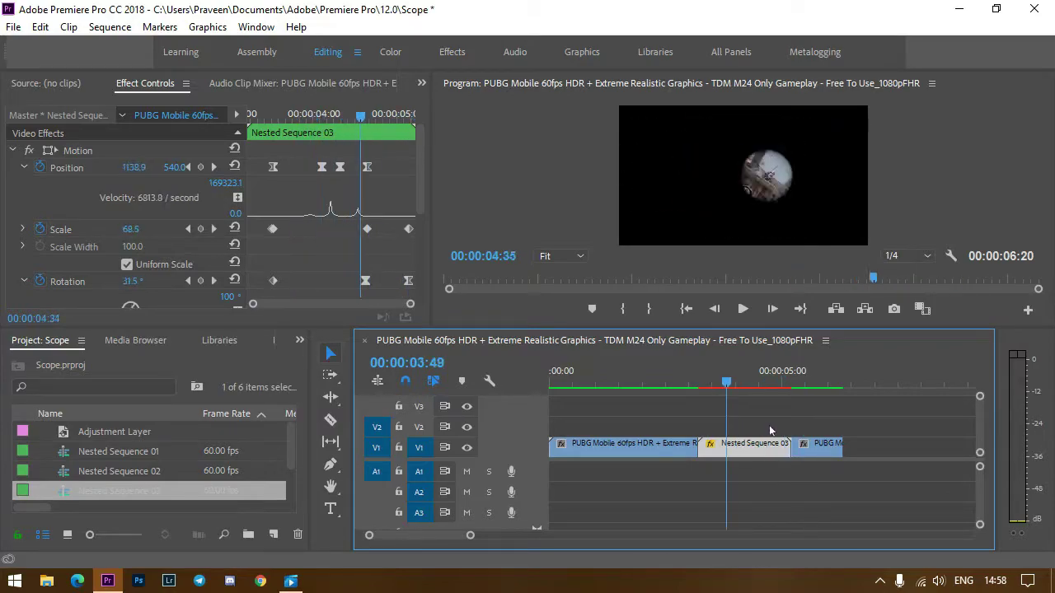
key(space)
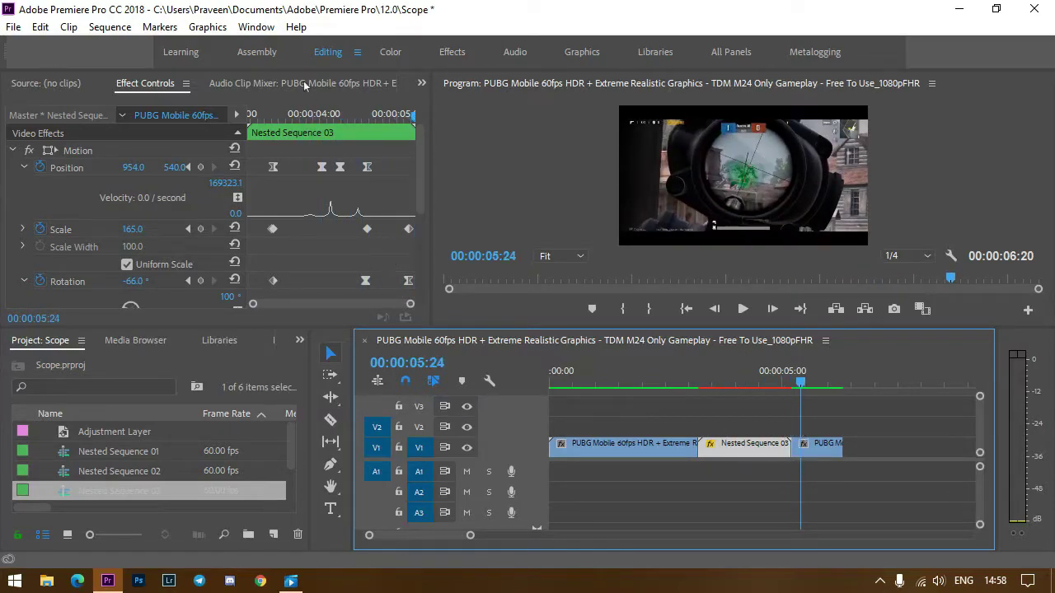
click(109, 26)
click(192, 85)
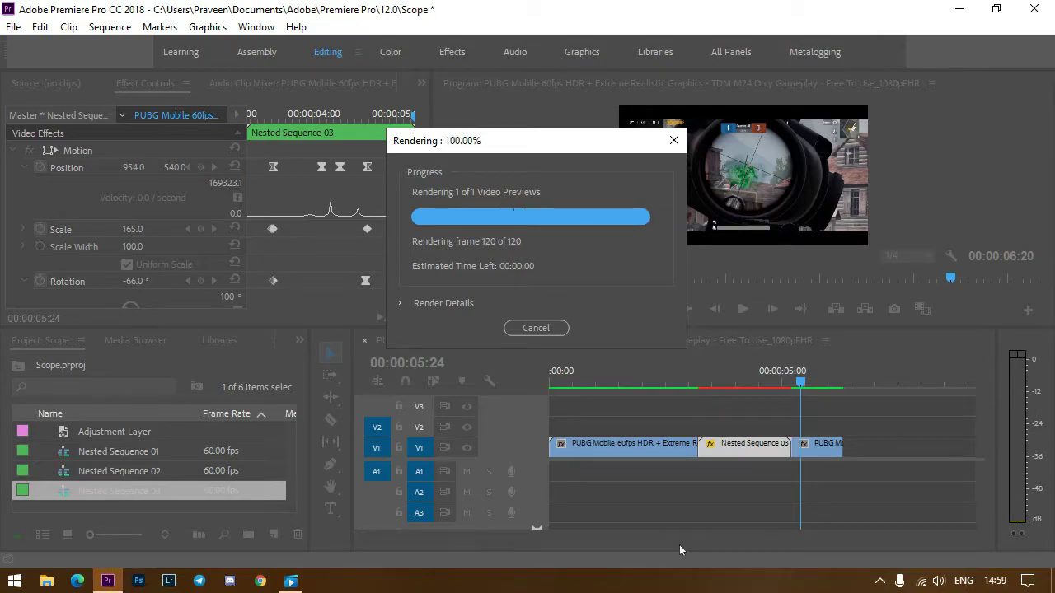
Play the fully rendered sequence from the start, then rewind the playhead to 00:00:00:00
key(space)
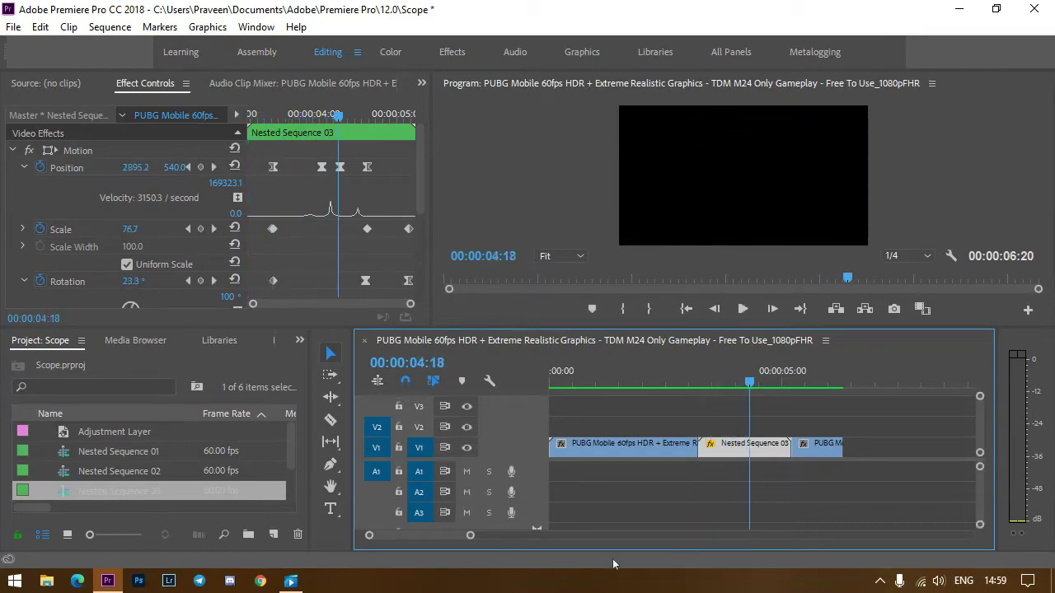
click(746, 510)
drag(664, 384, 570, 386)
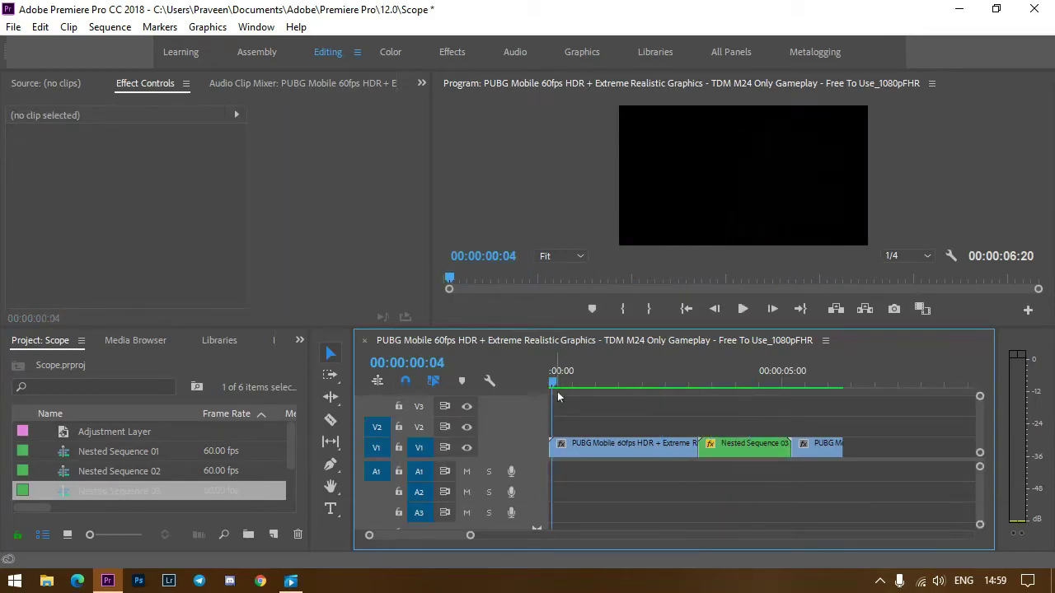
key(space)
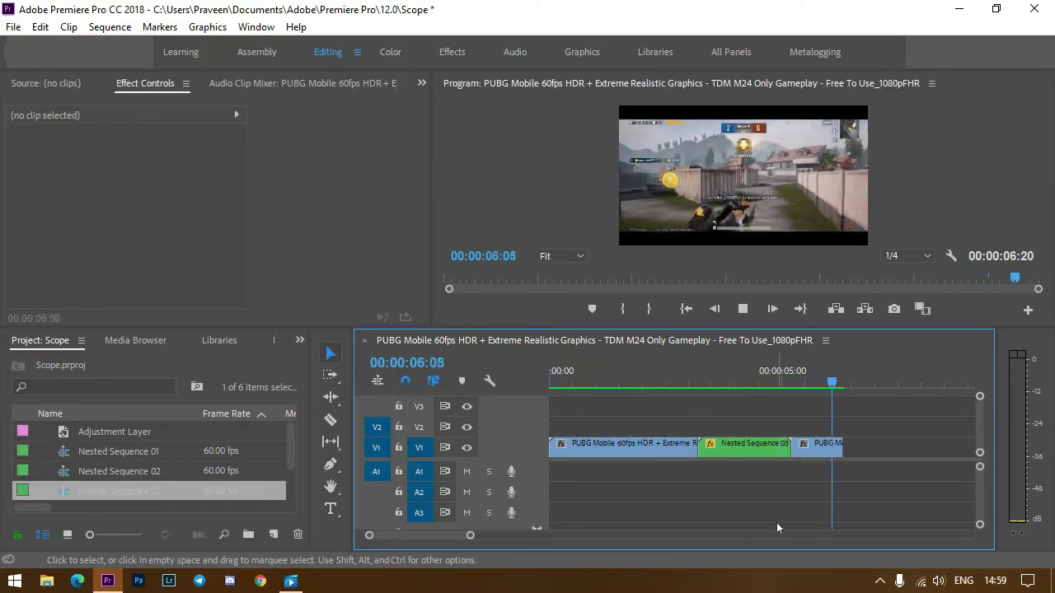
click(685, 381)
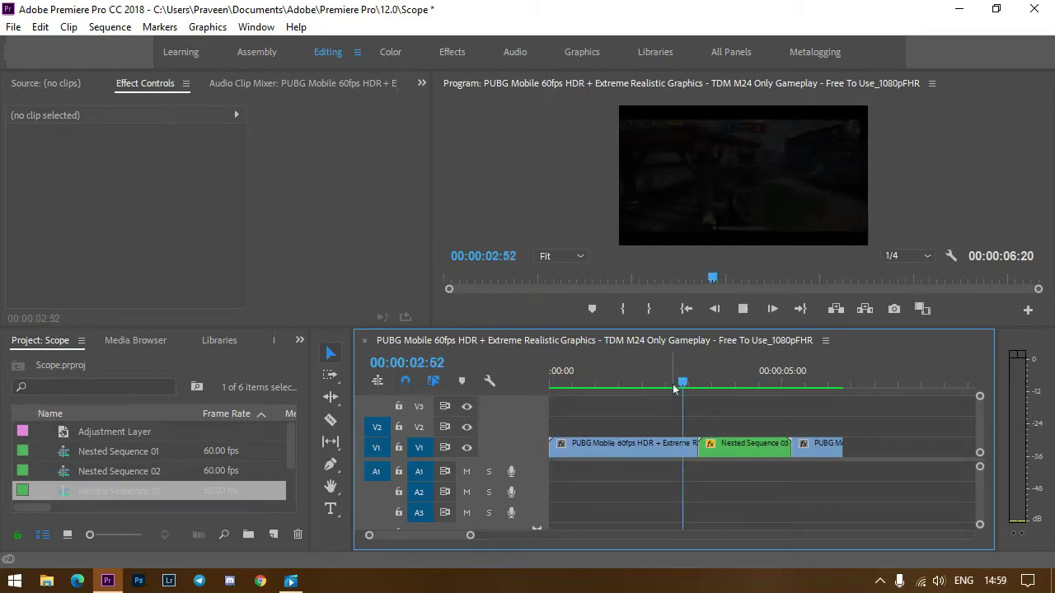
drag(673, 388, 536, 398)
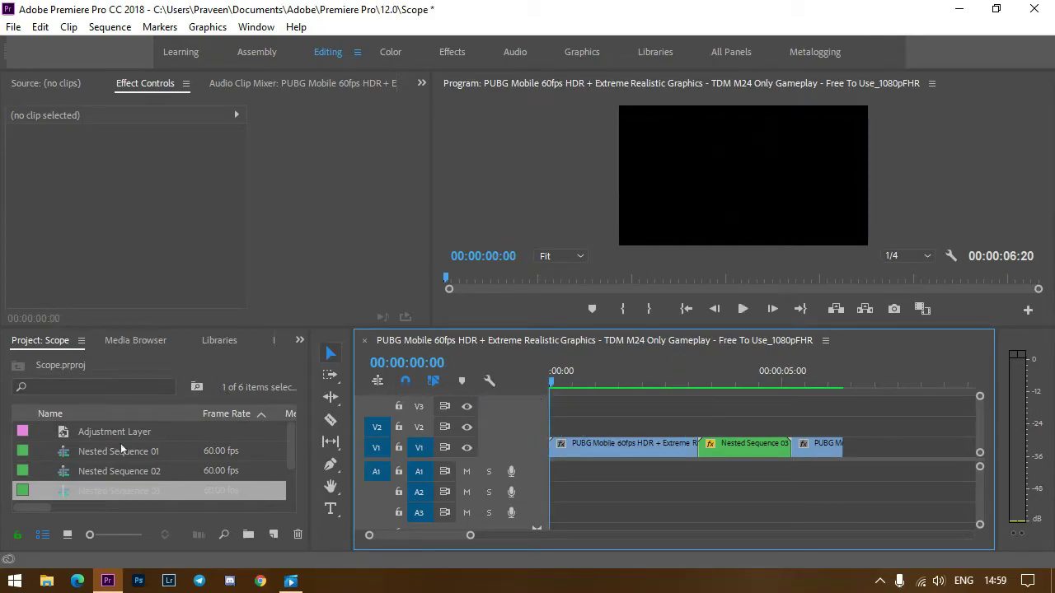
Place an Adjustment Layer on V2 and extend it to the end of the gameplay clips
drag(142, 437, 604, 429)
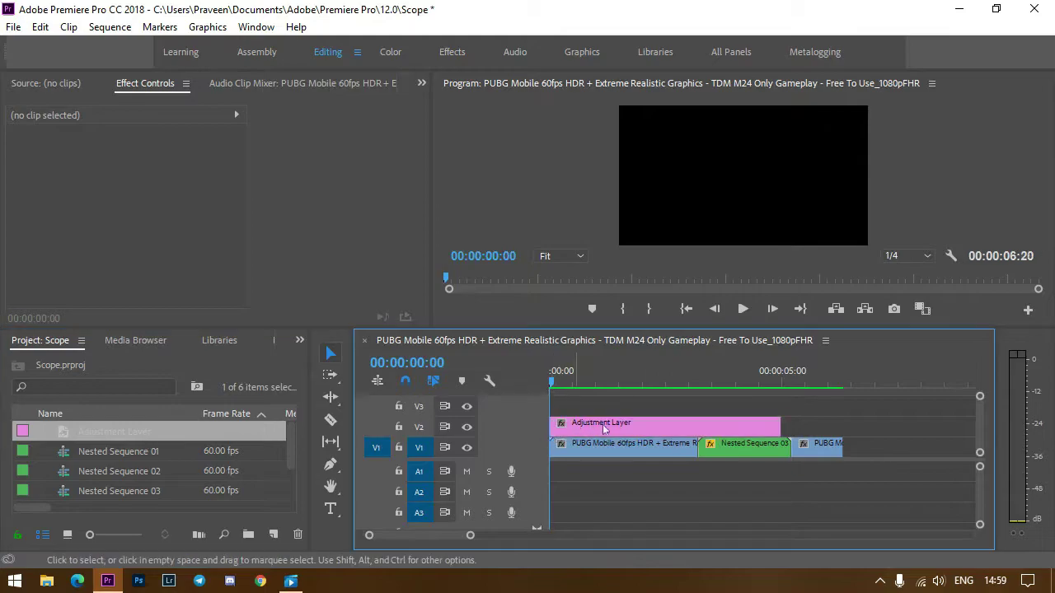
click(725, 427)
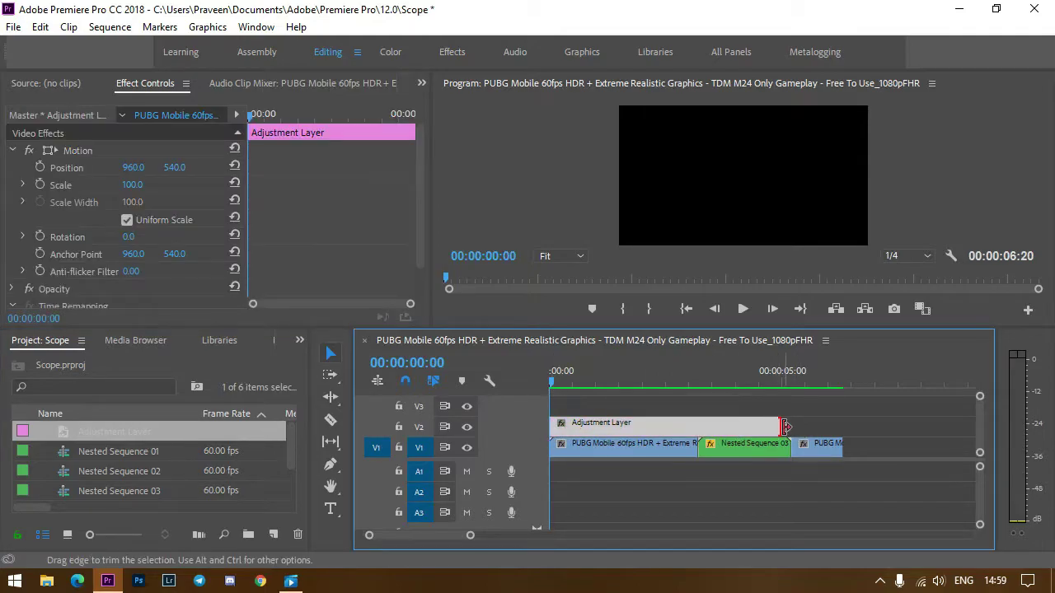
drag(785, 426, 843, 426)
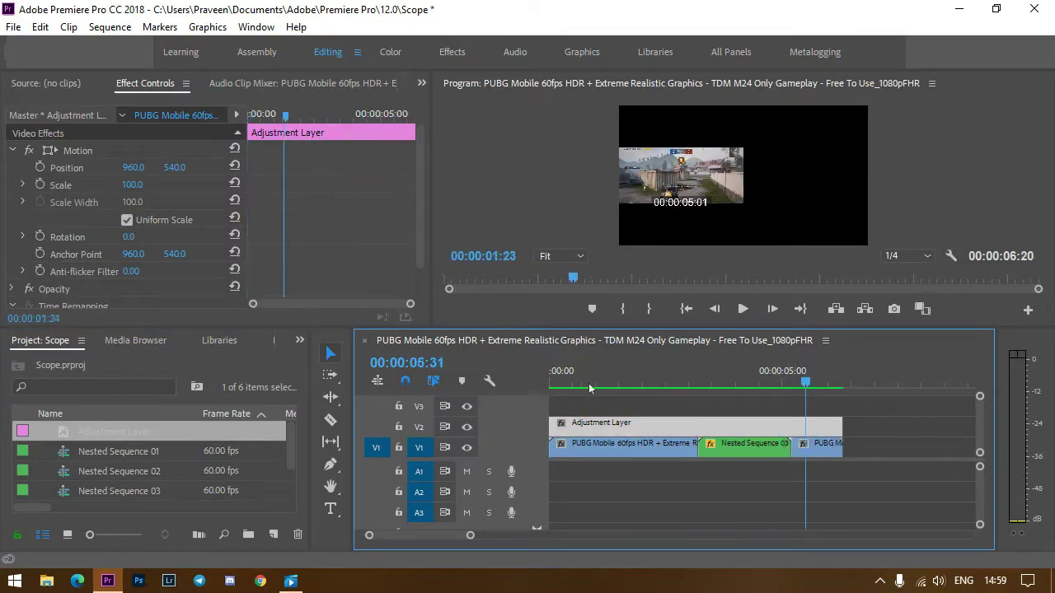
key(Home)
Add a second Adjustment Layer on V3, extended to 00:00:06:20 to match the clips below
click(156, 439)
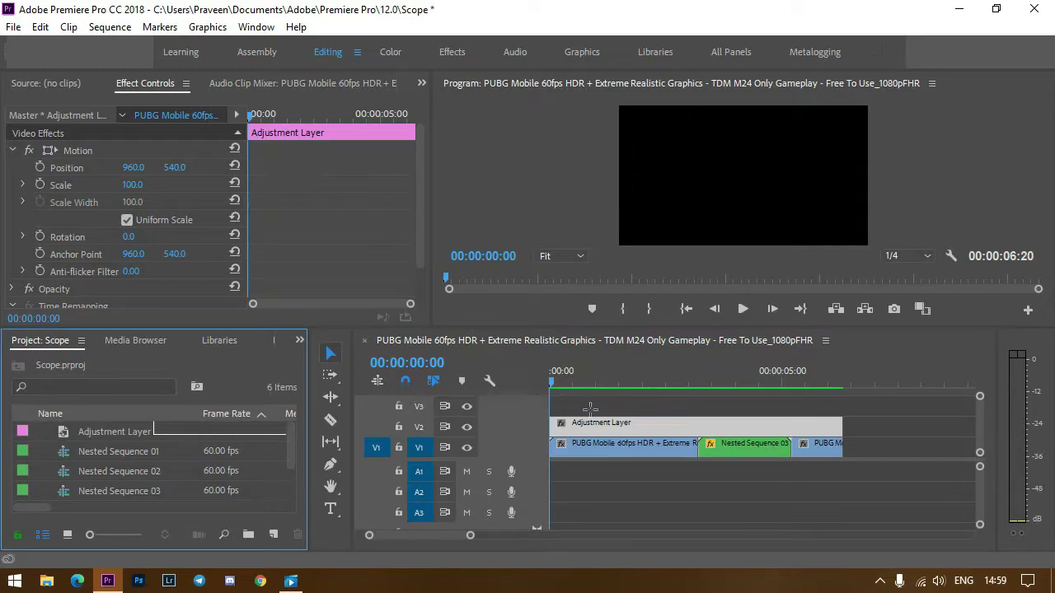
drag(151, 440, 613, 408)
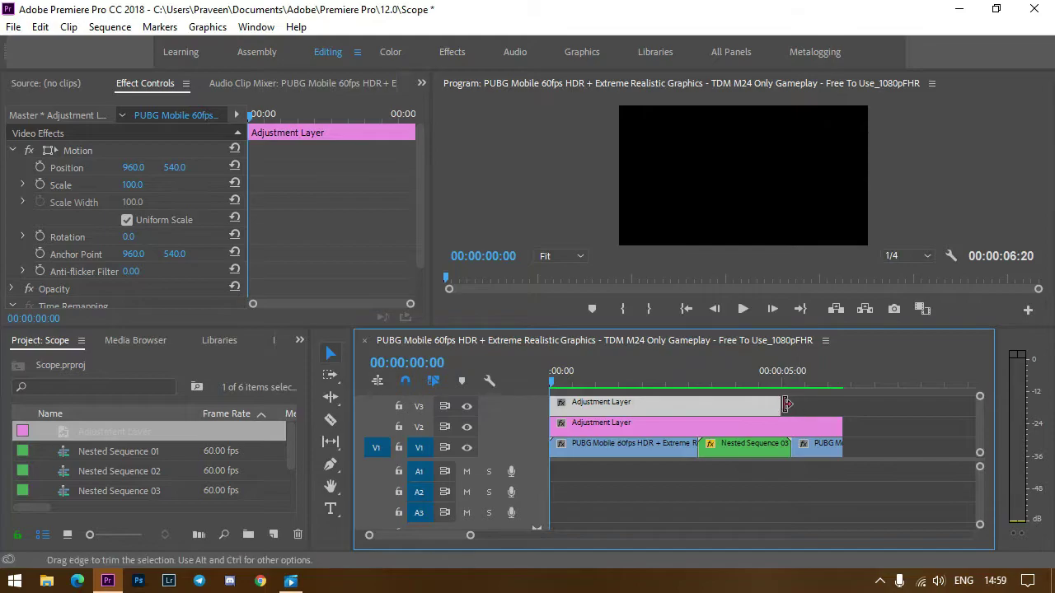
drag(785, 407, 843, 407)
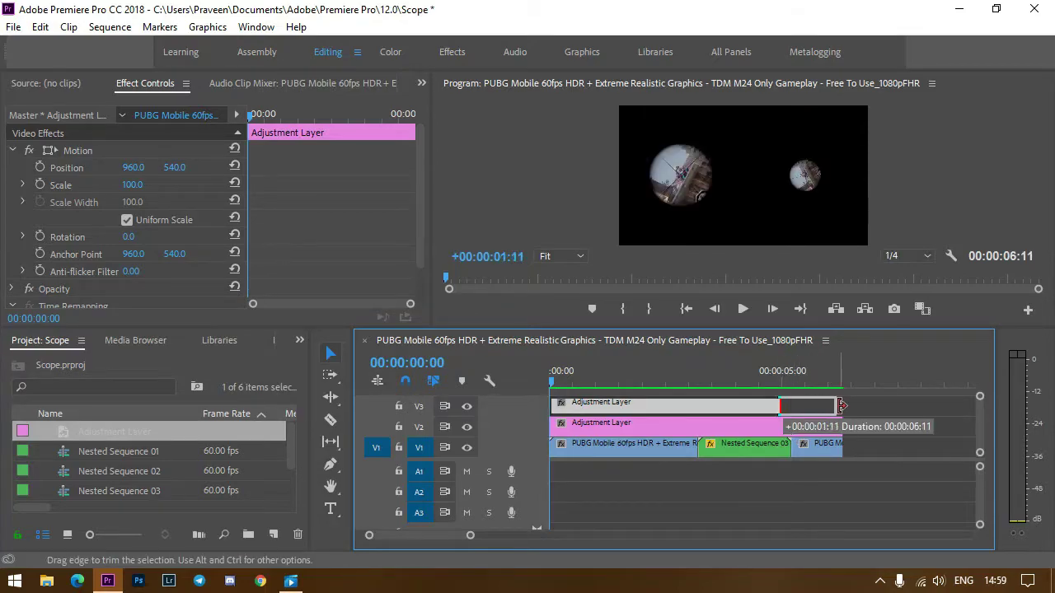
drag(783, 386, 551, 384)
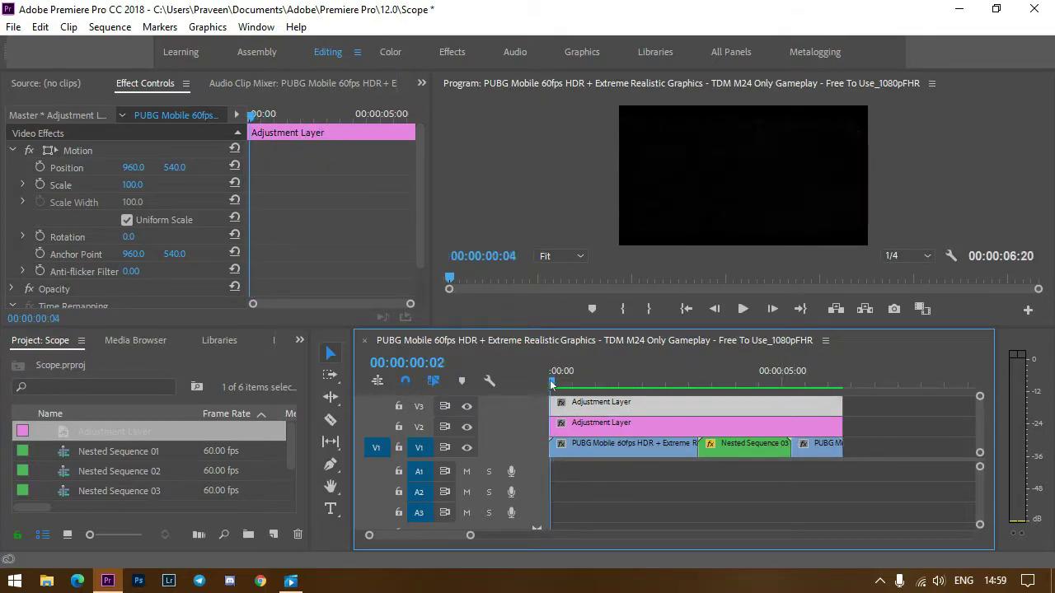
click(300, 341)
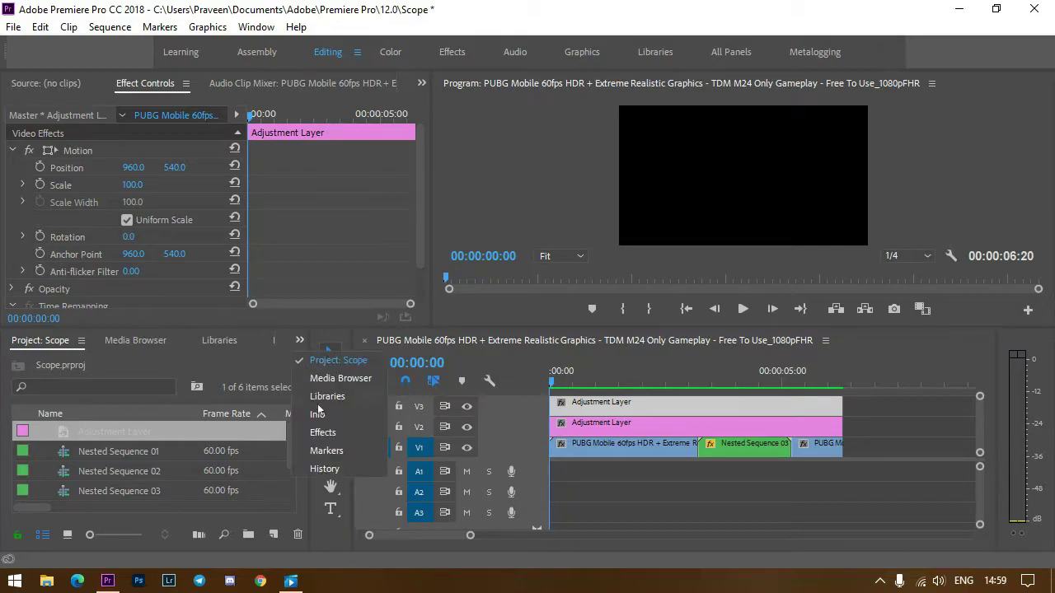
Search the Effects panel for 'glow' and apply the PUBG GLOW preset to the V3 adjustment layer
click(322, 432)
click(135, 364)
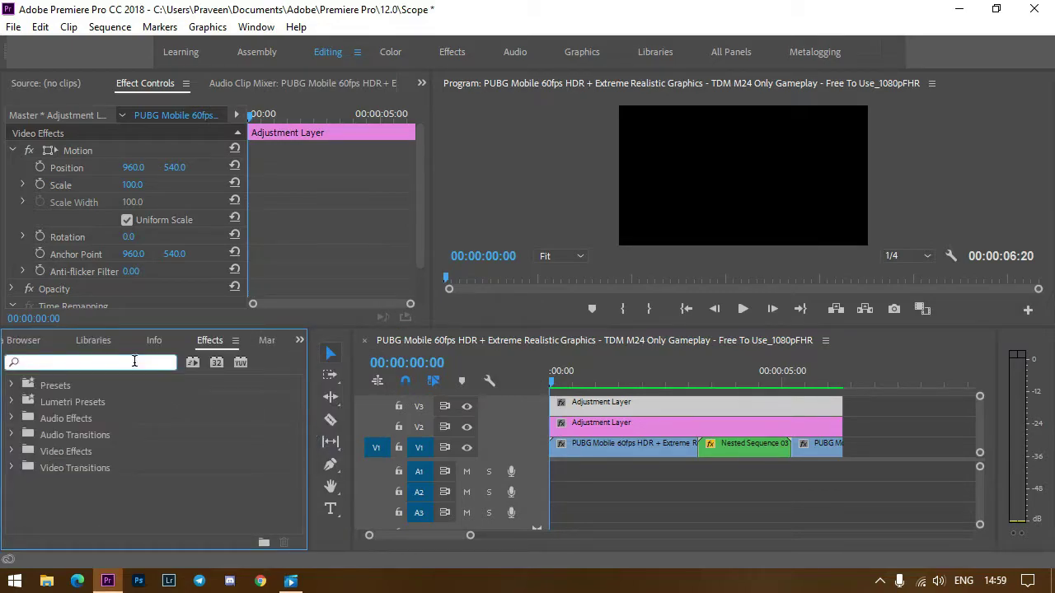
text(glow)
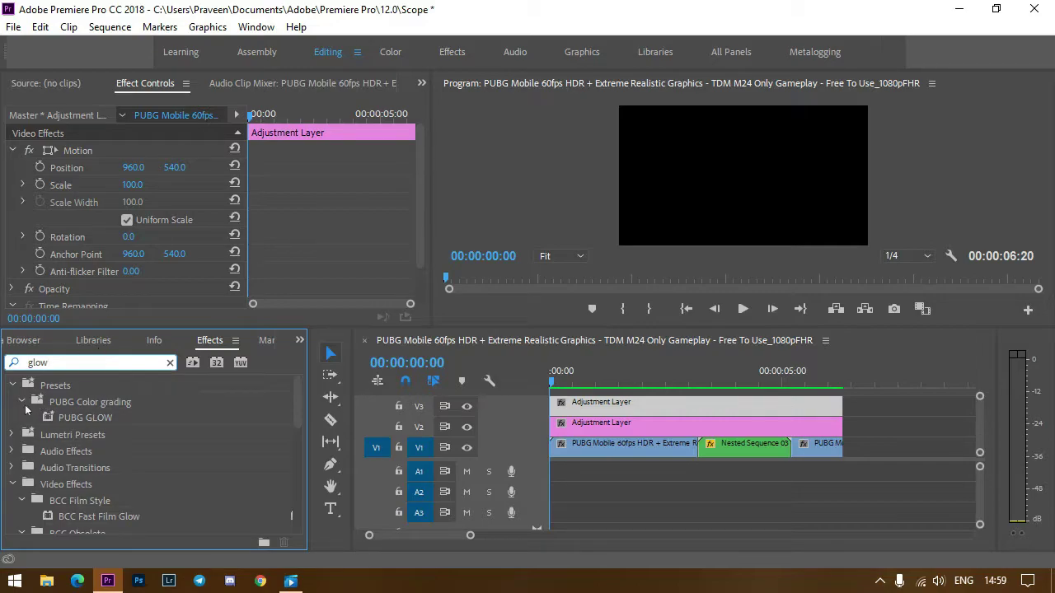
click(84, 423)
Apply PUBG Color Grading, found by searching 'pubg', to the V2 adjustment layer and scrub to view the grade
click(504, 416)
double_click(37, 363)
text(pubg)
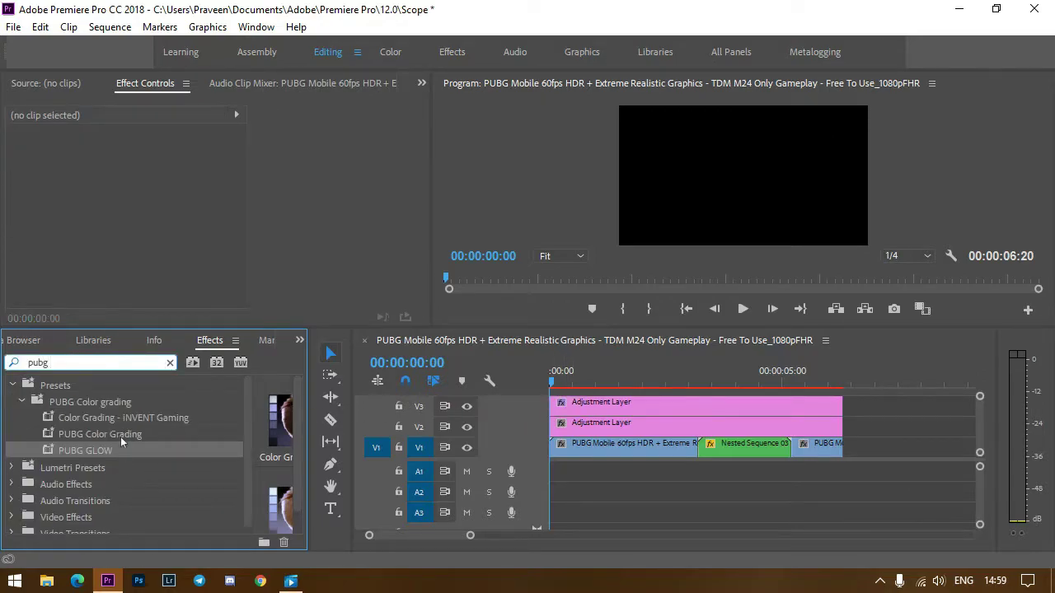
drag(122, 439, 573, 434)
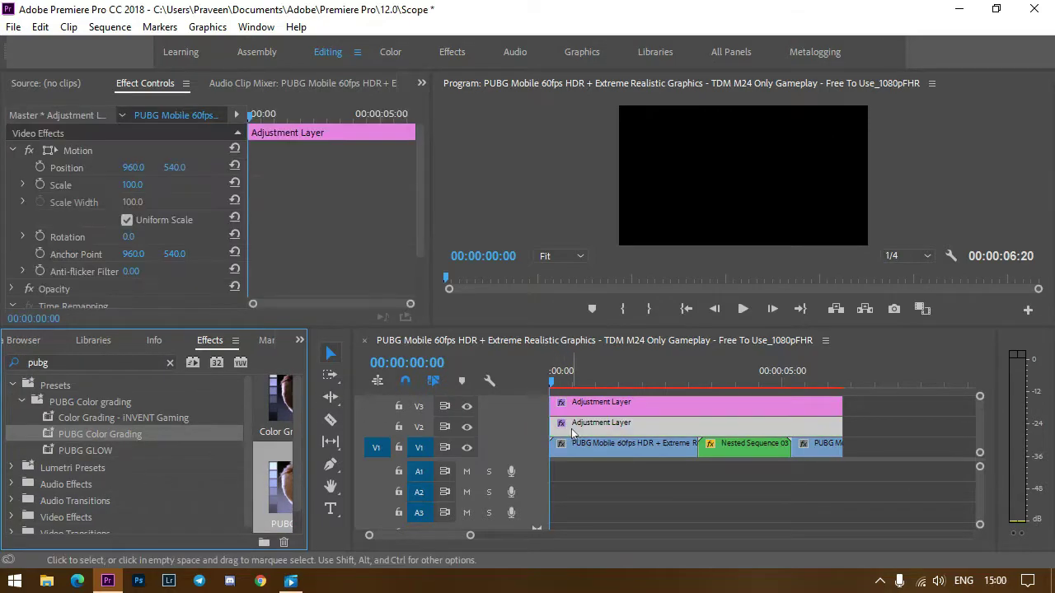
drag(552, 387, 558, 381)
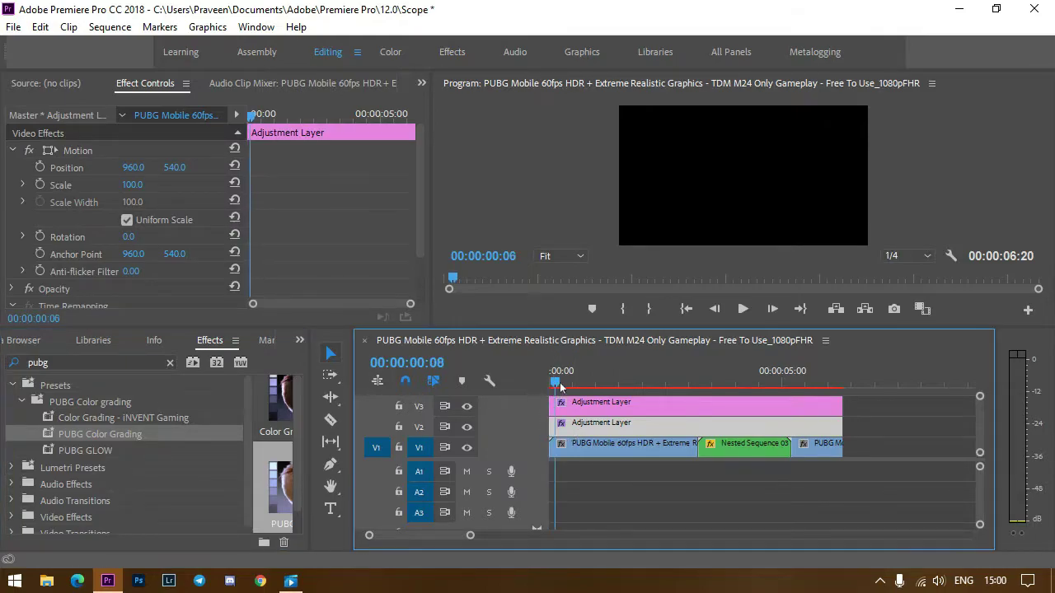
click(672, 486)
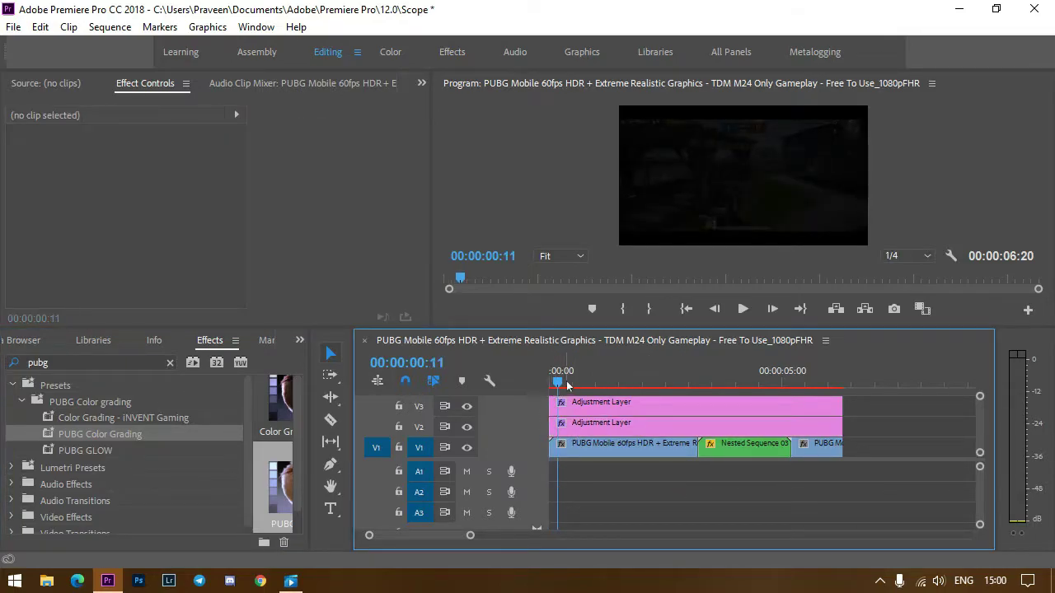
drag(560, 384, 592, 376)
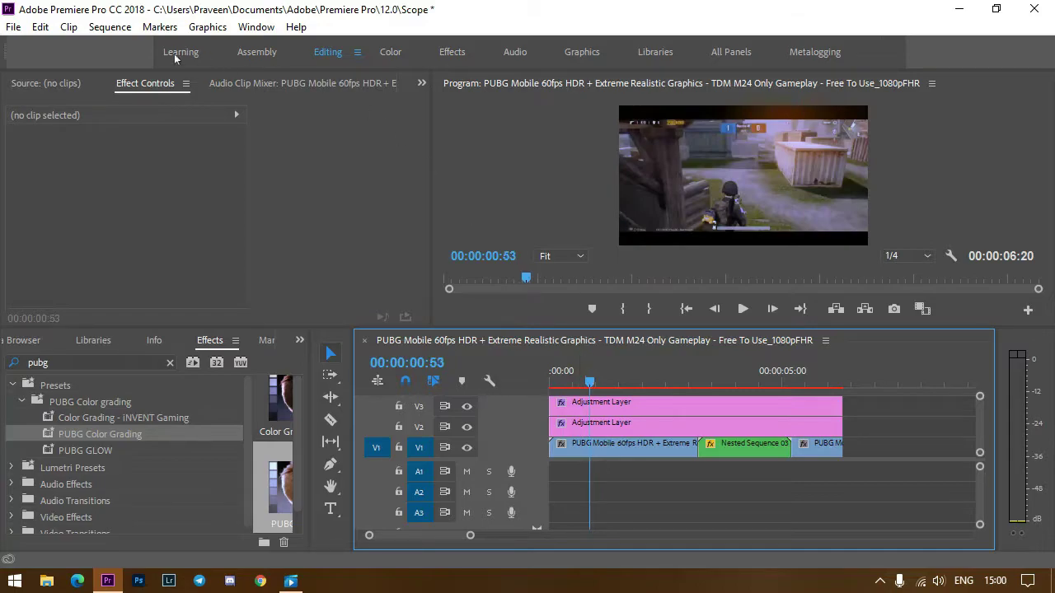
Render the sequence In to Out, rewind to the start, and set Playback Resolution to Full
click(110, 26)
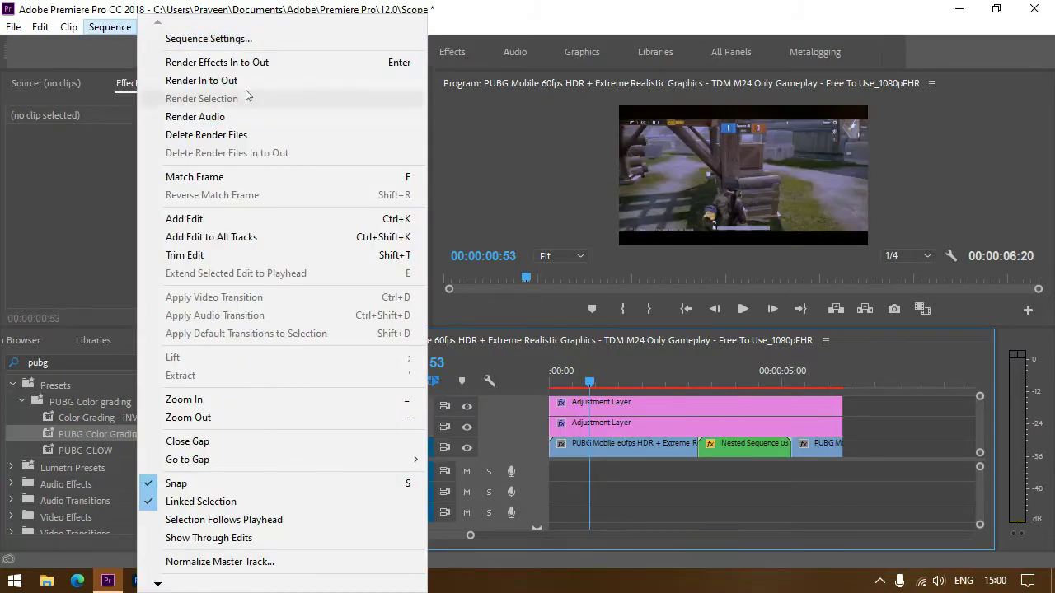
click(233, 80)
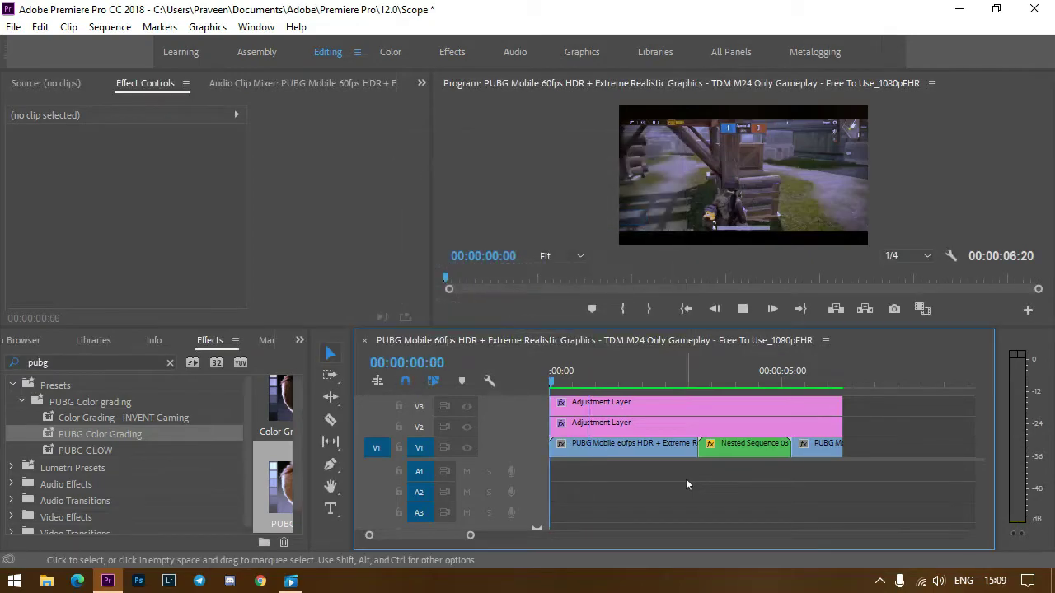
key(space)
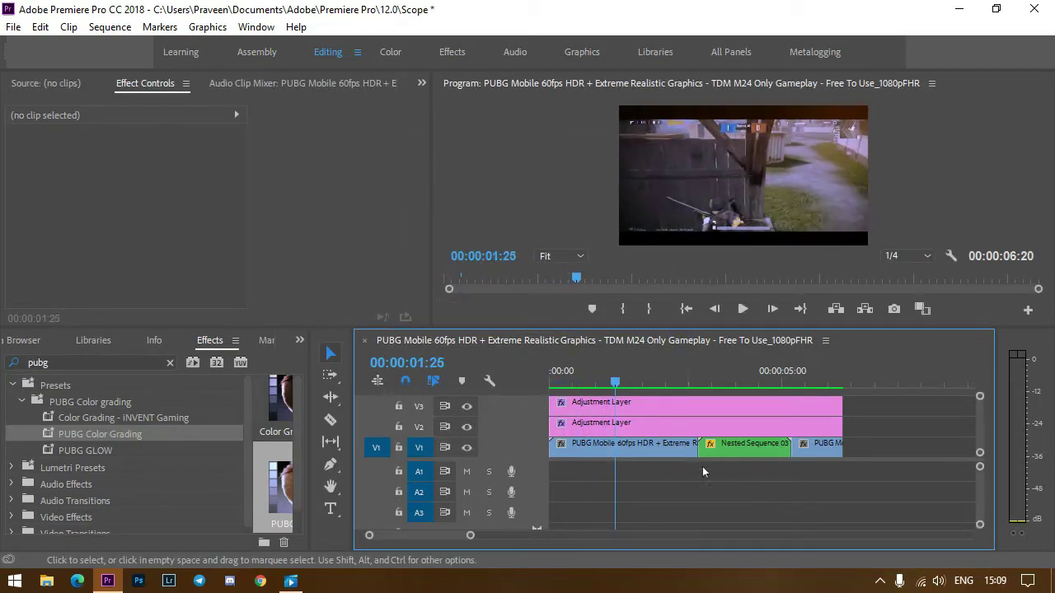
drag(617, 389, 551, 389)
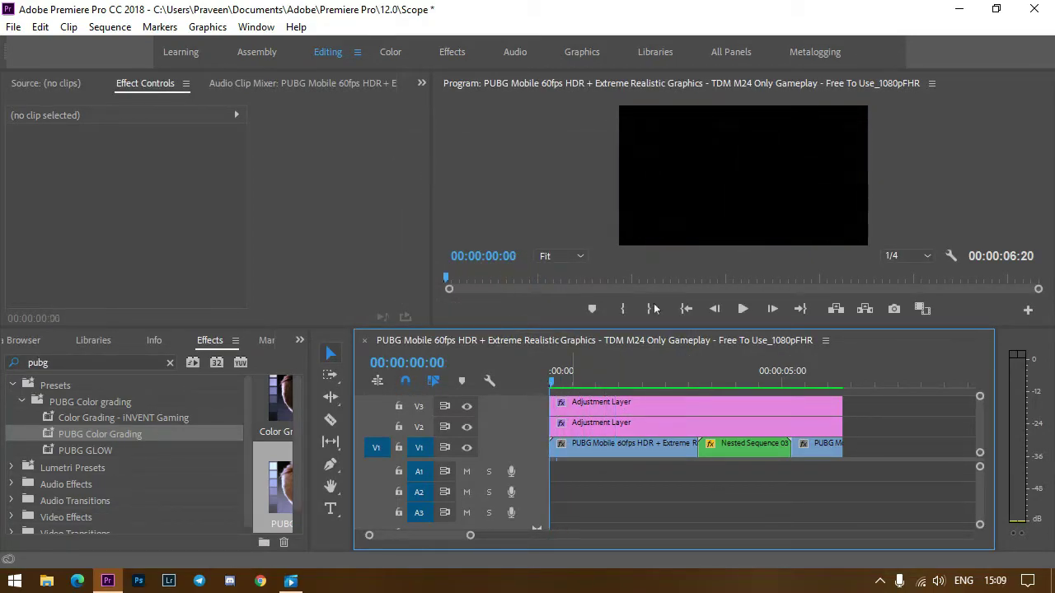
click(889, 257)
click(898, 277)
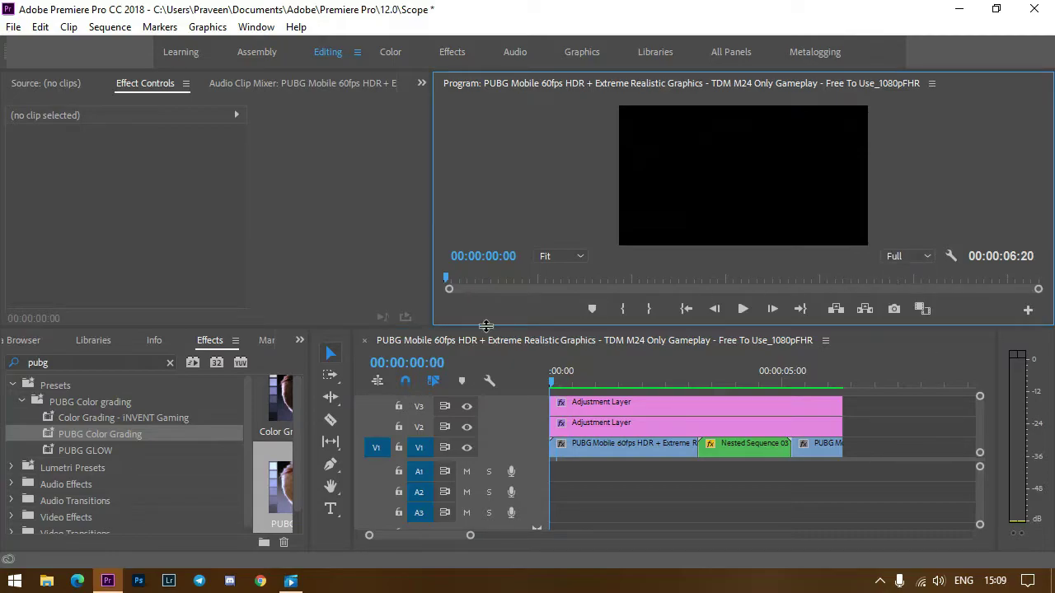
drag(430, 328, 353, 418)
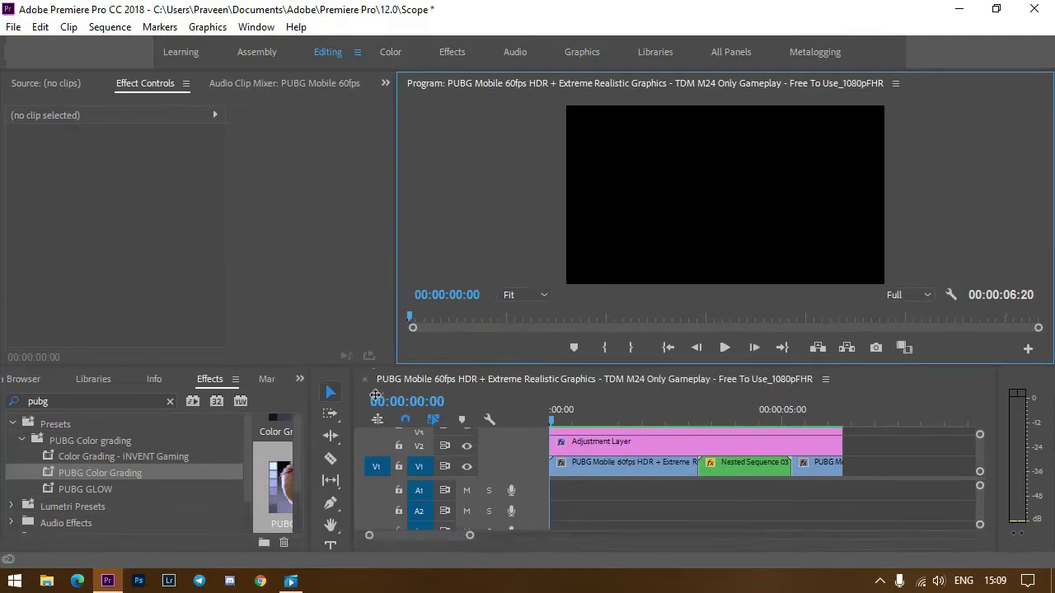
key(space)
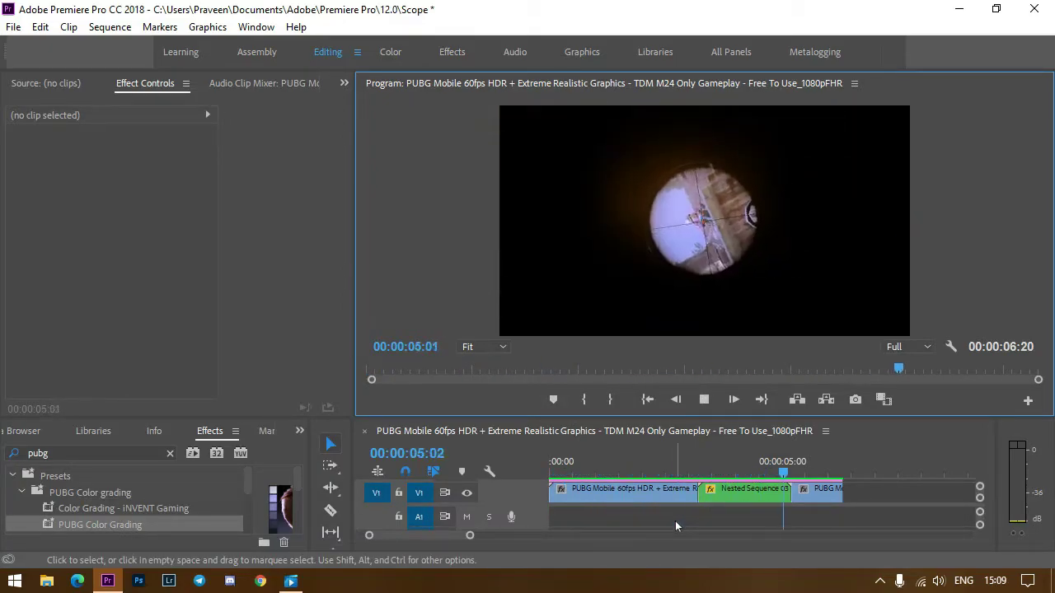
key(space)
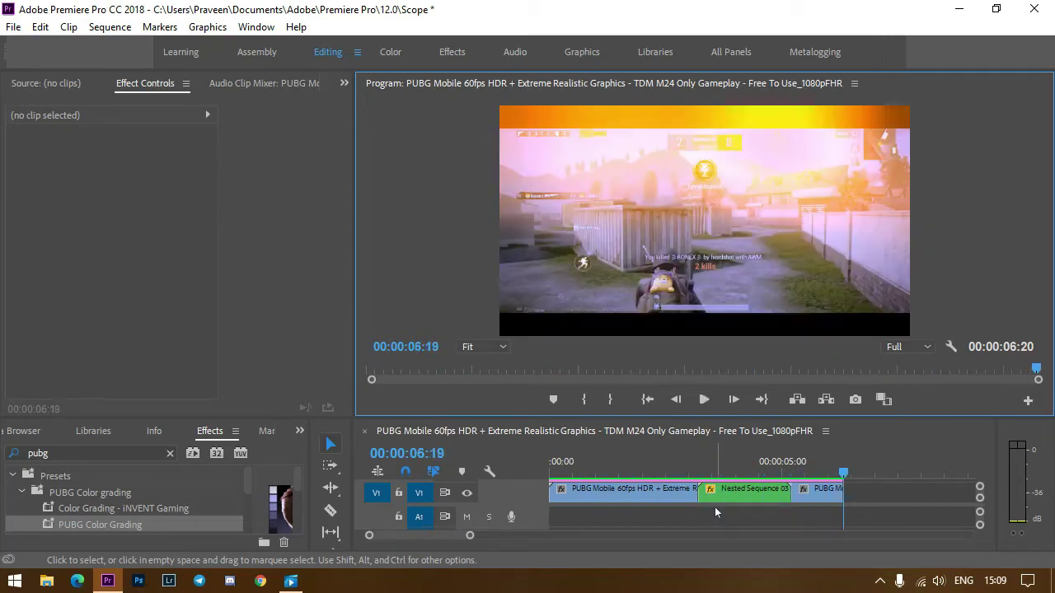
drag(715, 475, 597, 478)
click(592, 477)
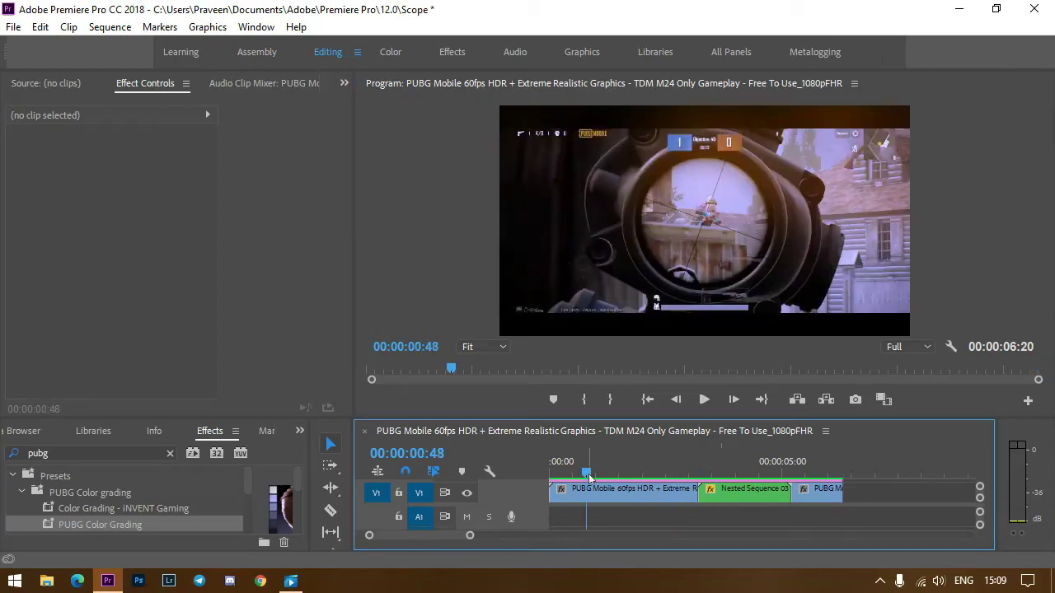
key(space)
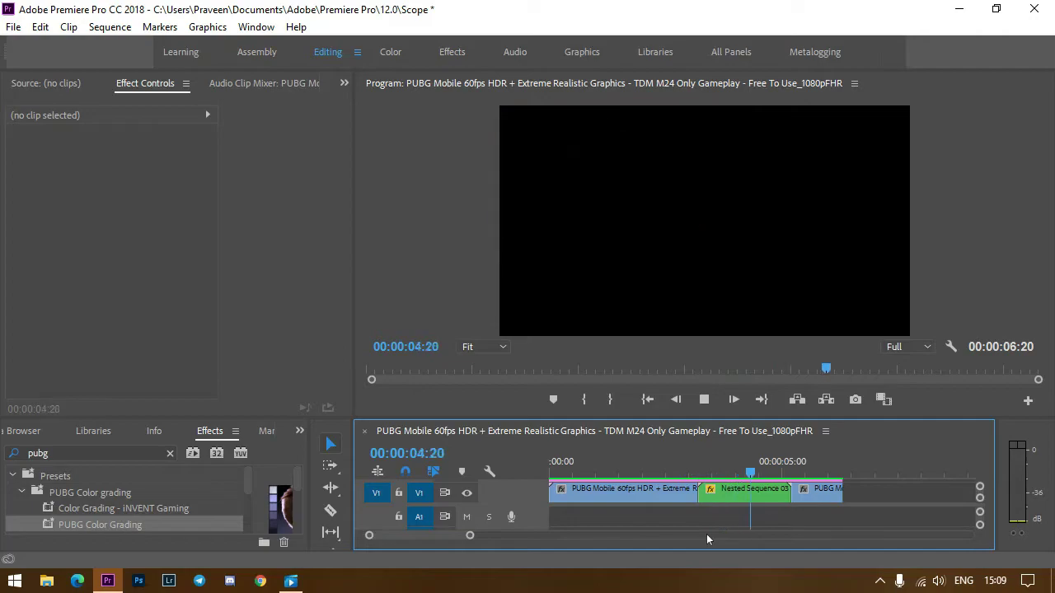
key(space)
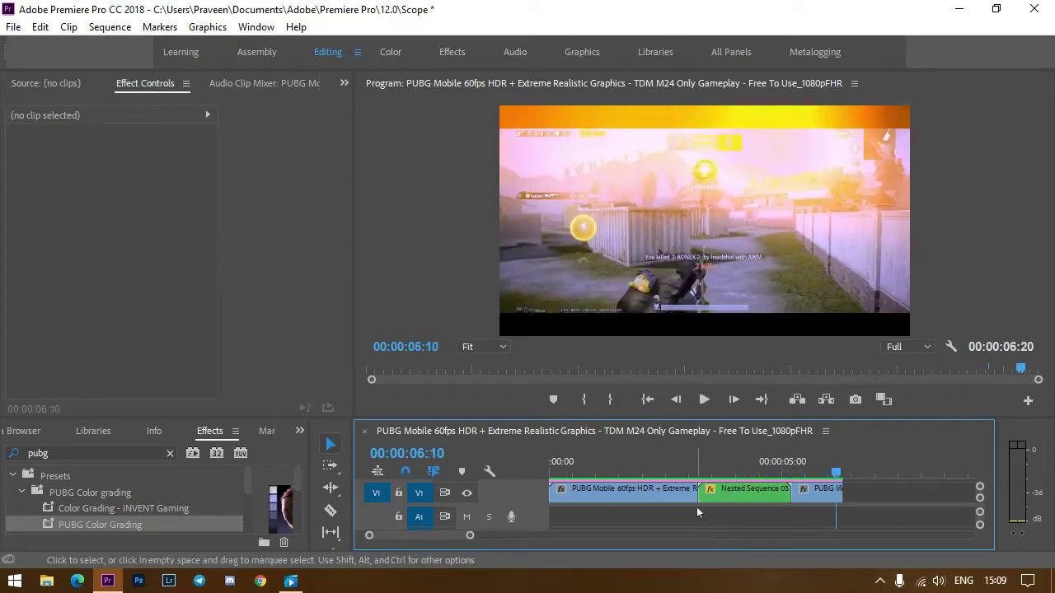